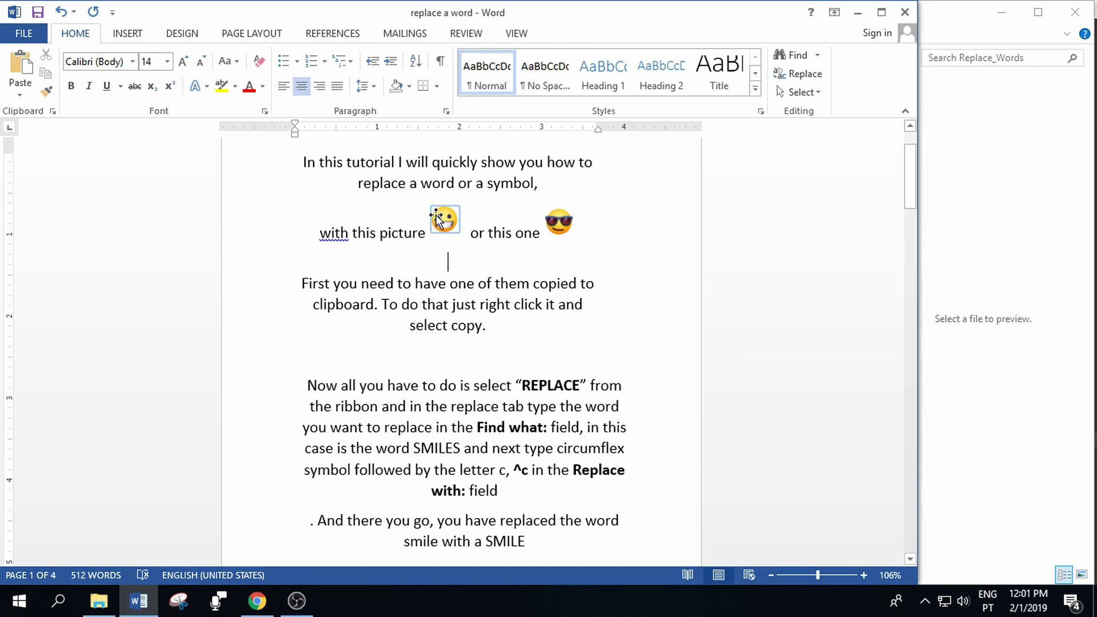
Copy the grinning smiley picture to the clipboard from its right-click menu
click(444, 221)
right_click(444, 221)
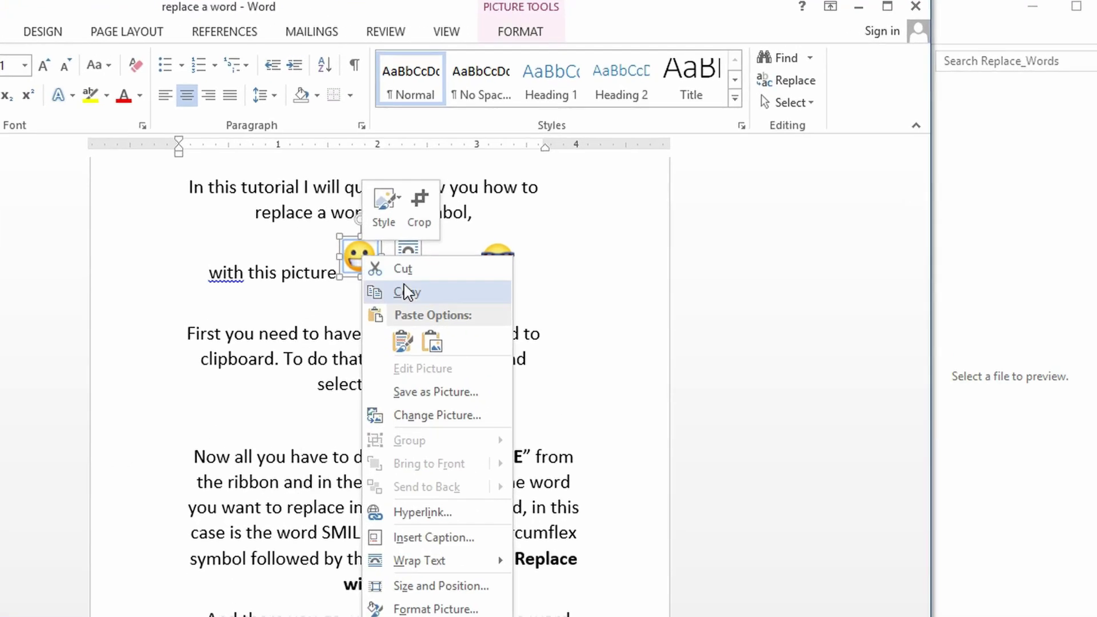
click(482, 248)
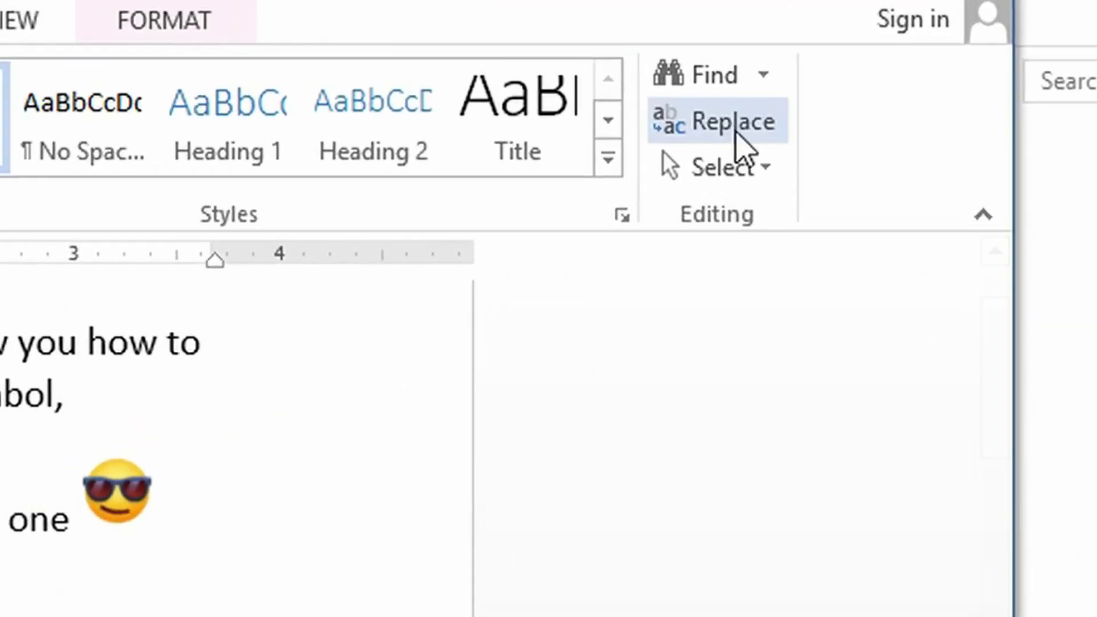
In Find and Replace, set Find what to SMILE and Replace with to ^c
click(741, 141)
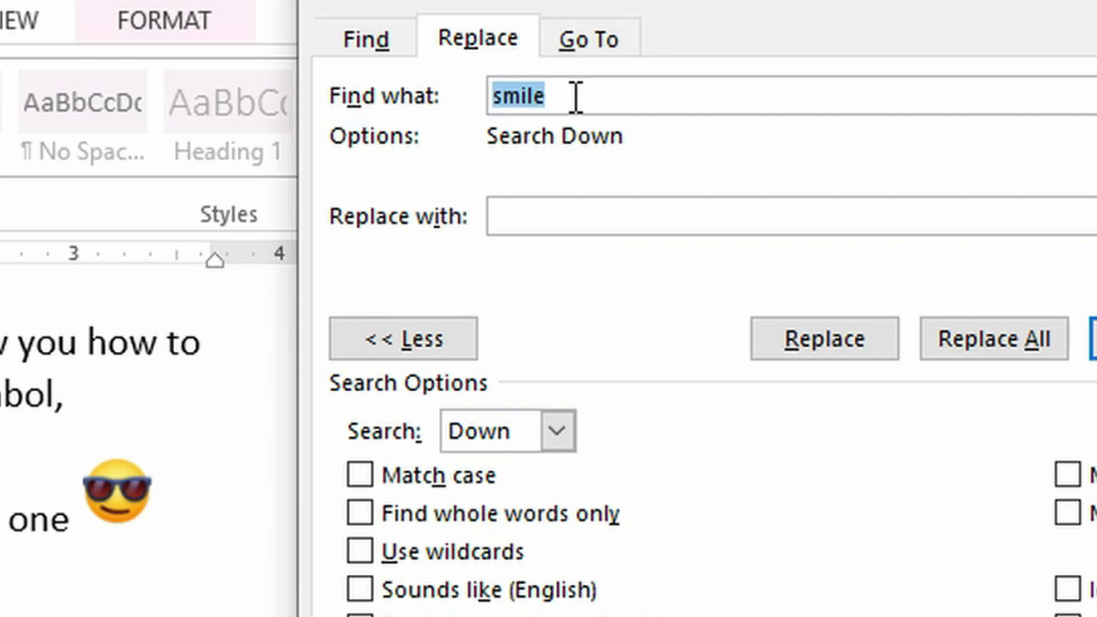
double_click(546, 94)
text(SMILE)
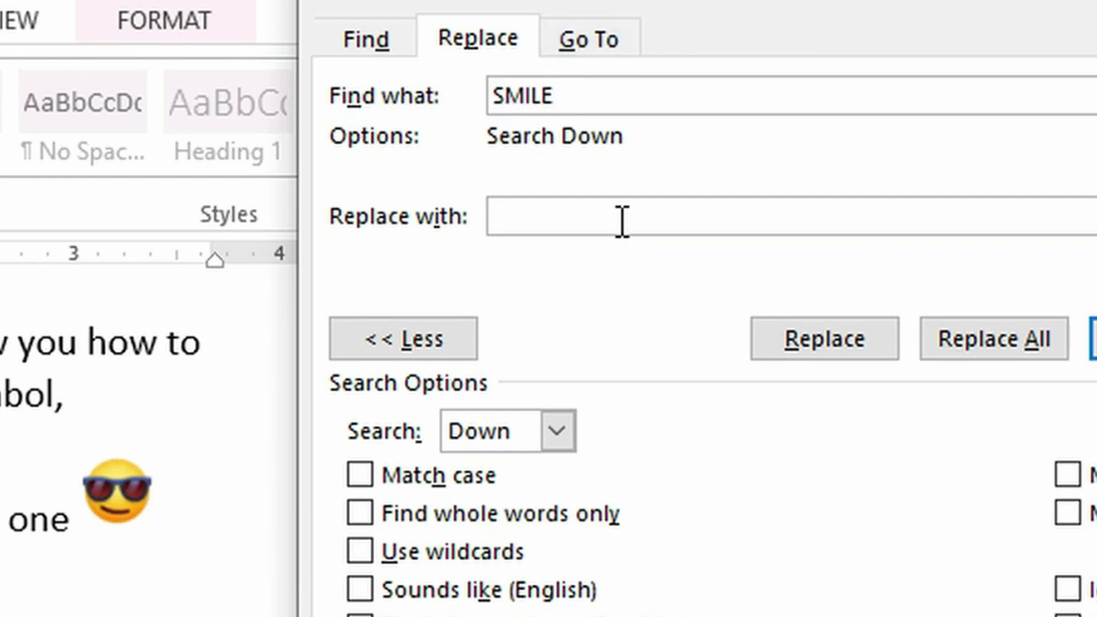
click(623, 221)
text(^)
text(c)
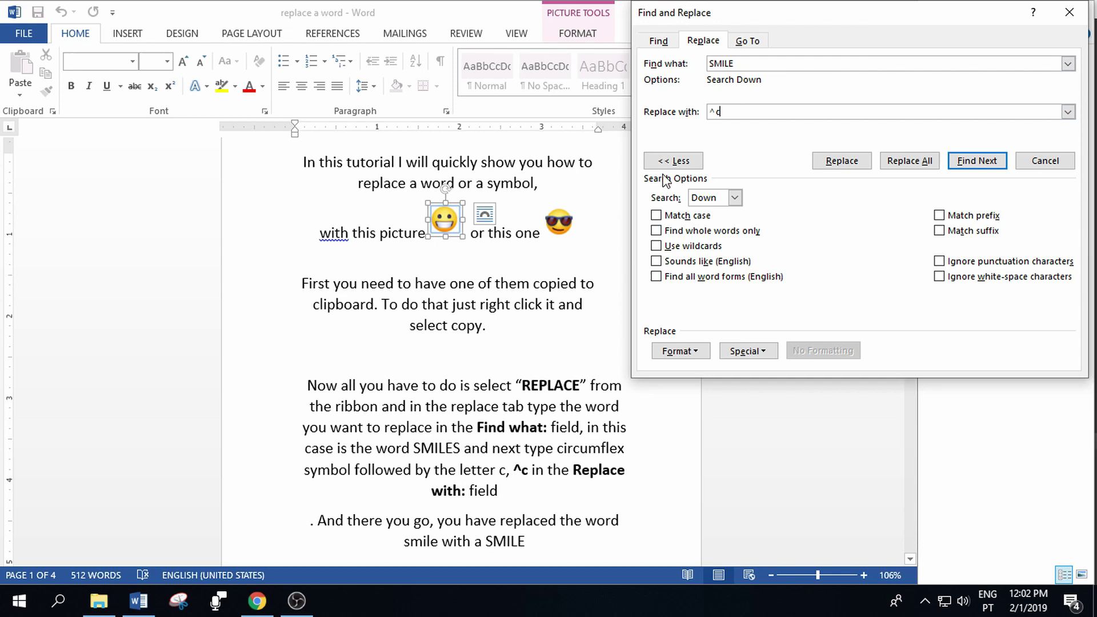
drag(735, 64, 705, 63)
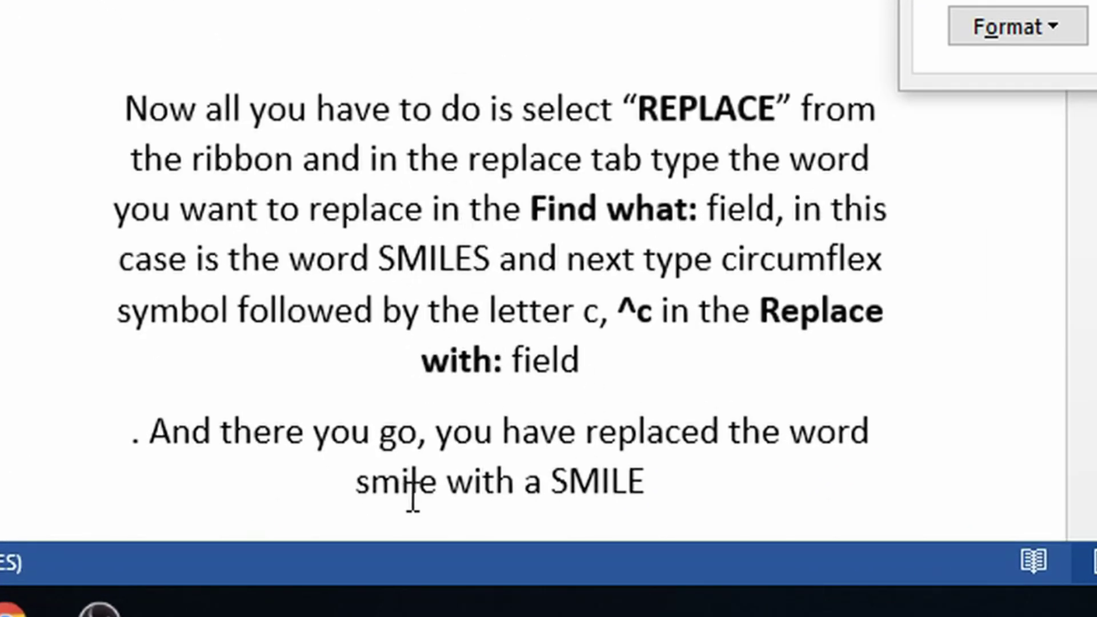
double_click(436, 480)
click(640, 259)
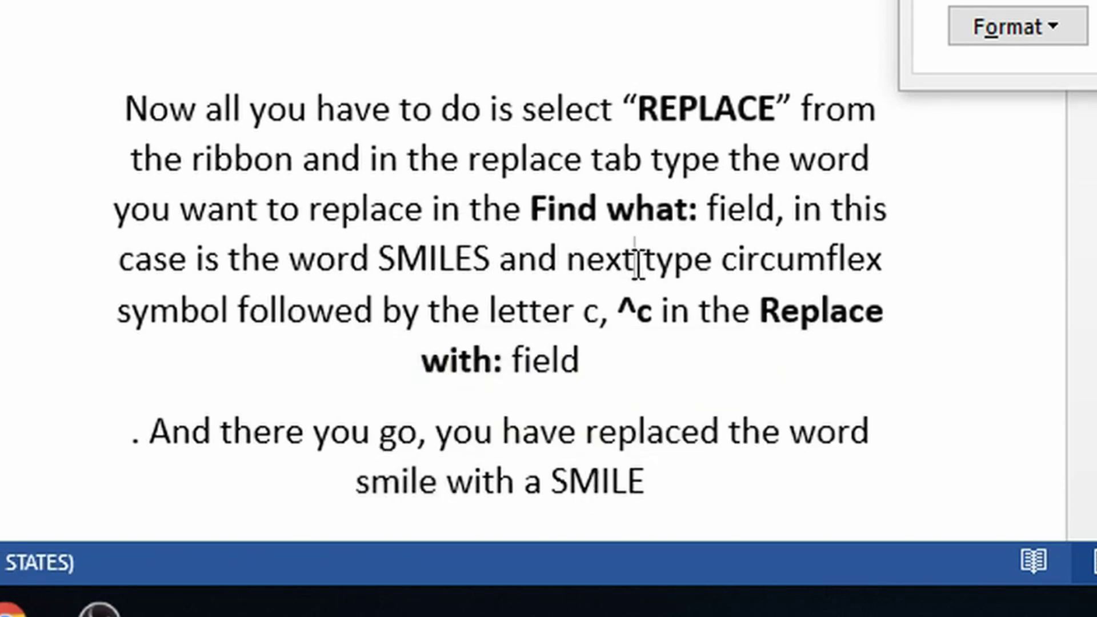
scroll(651, 250, down, 2)
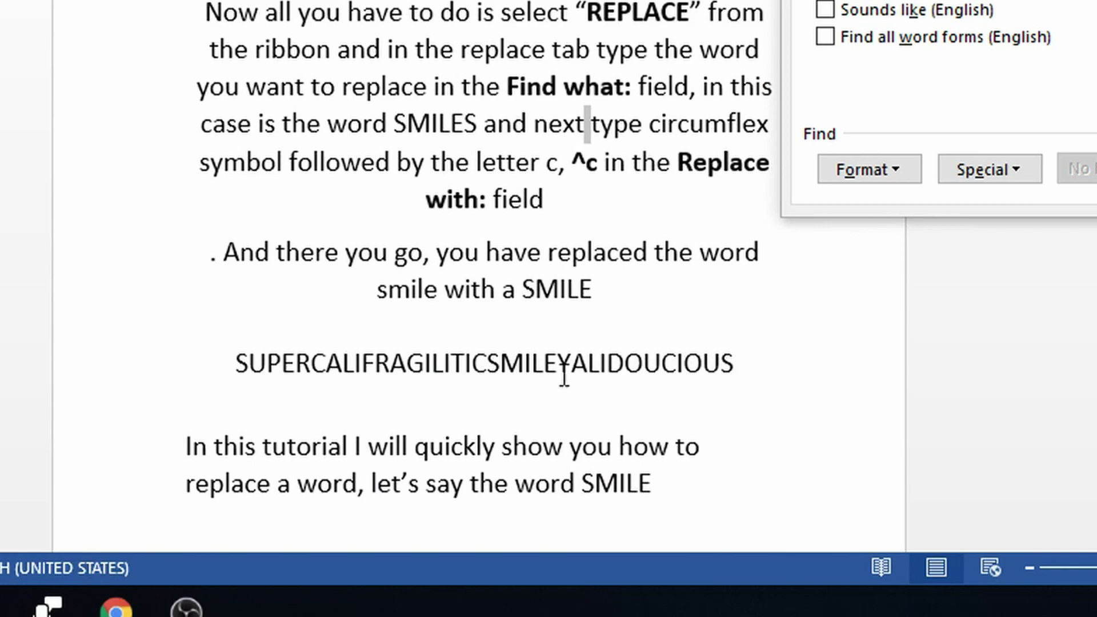
scroll(387, 232, up, 3)
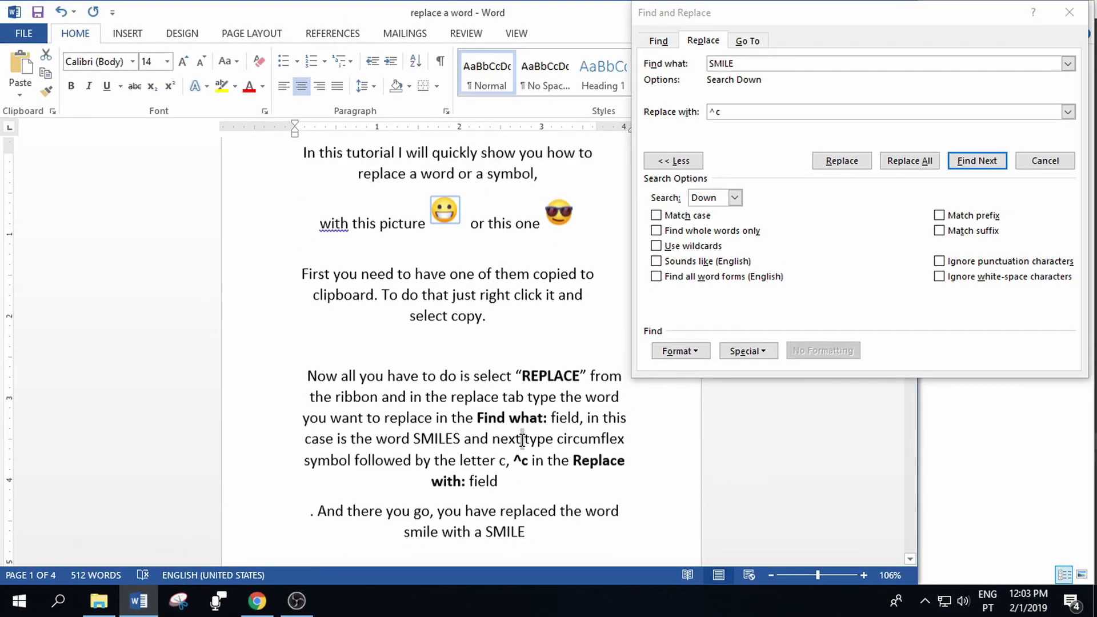
From the document start, find SMILE and replace matches individually with the smiley picture
click(305, 162)
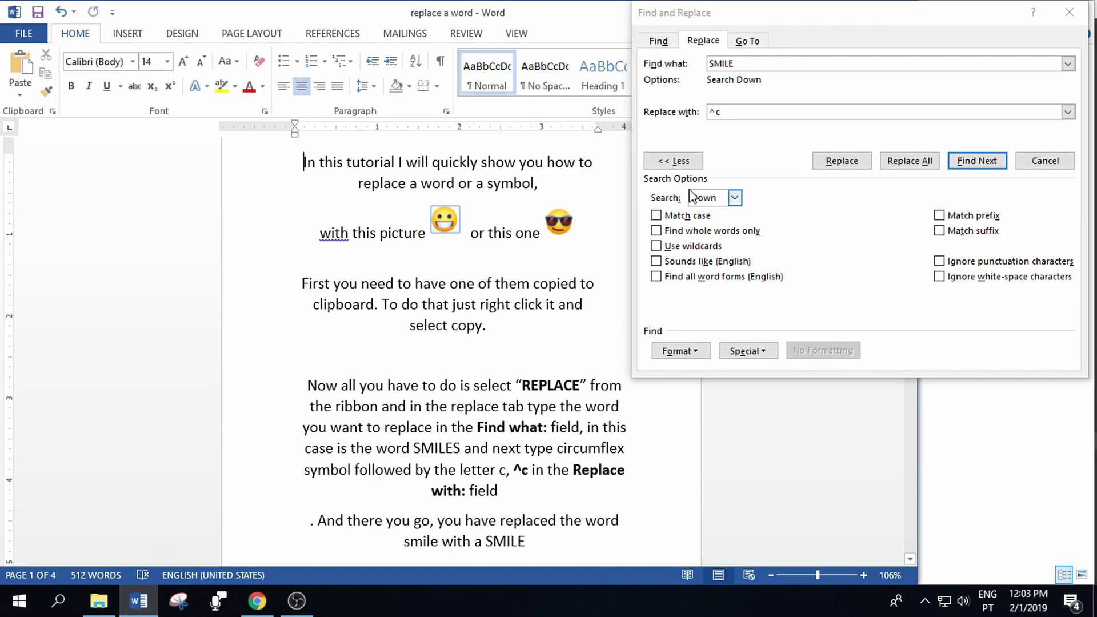
click(972, 162)
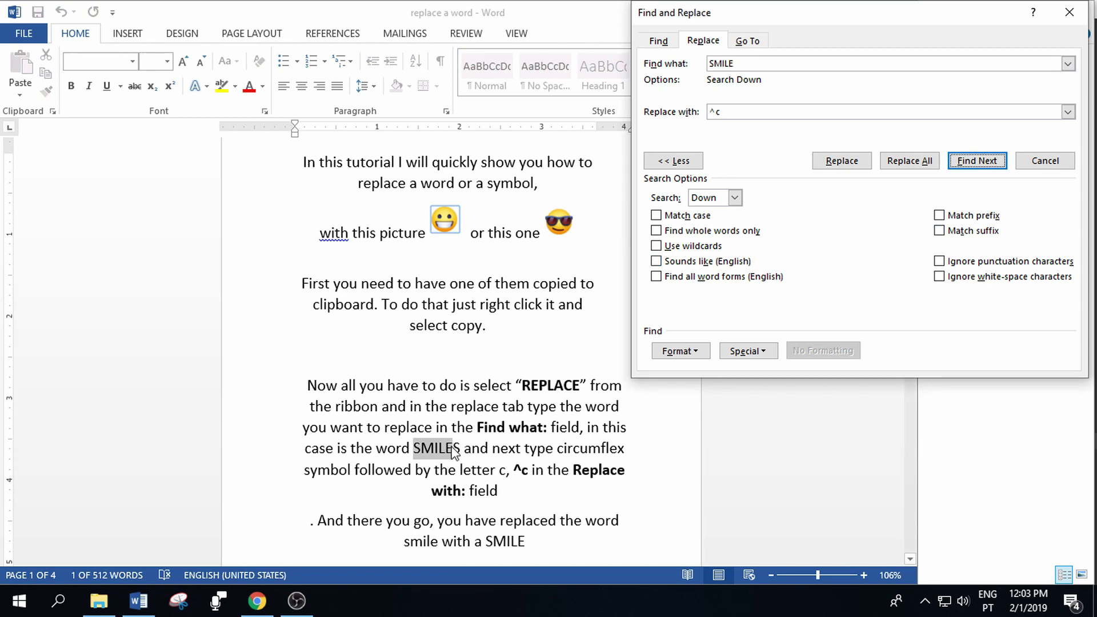
click(841, 160)
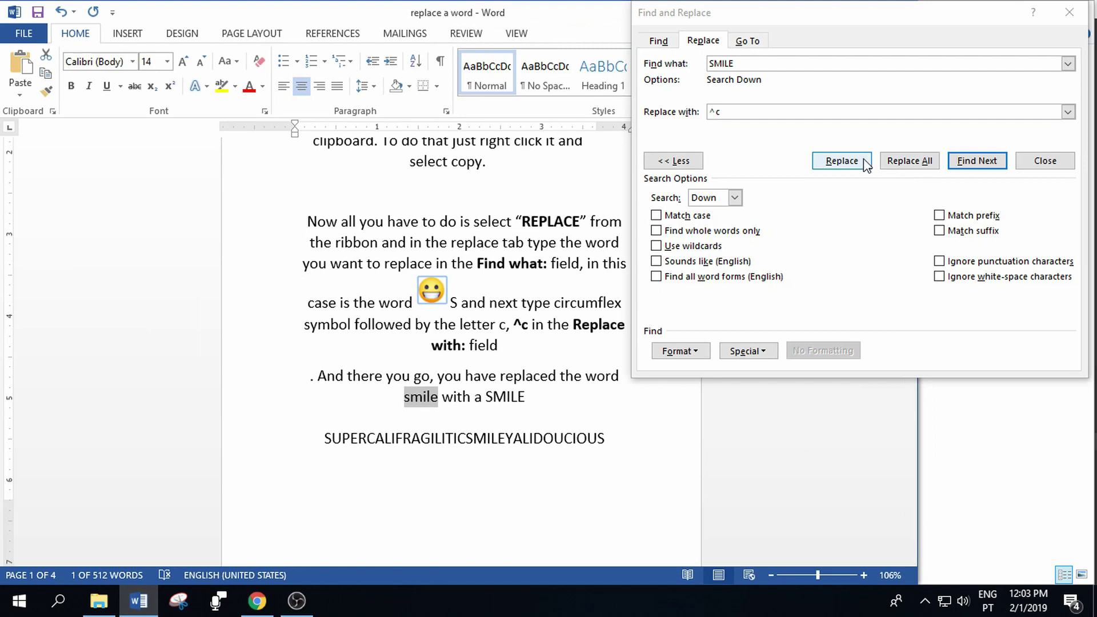
click(863, 163)
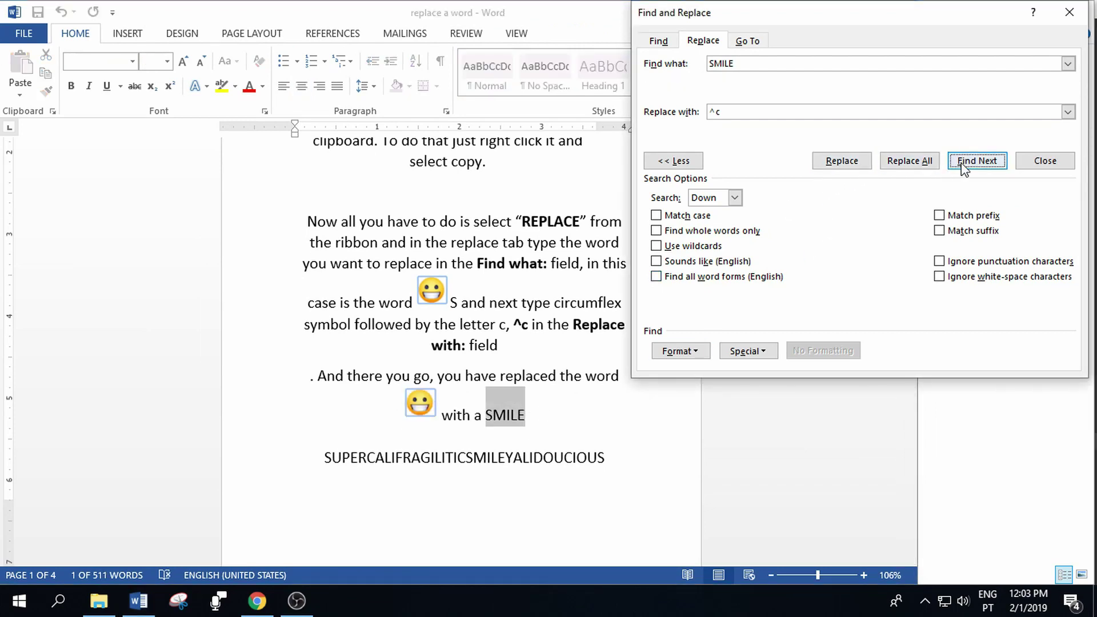
click(842, 165)
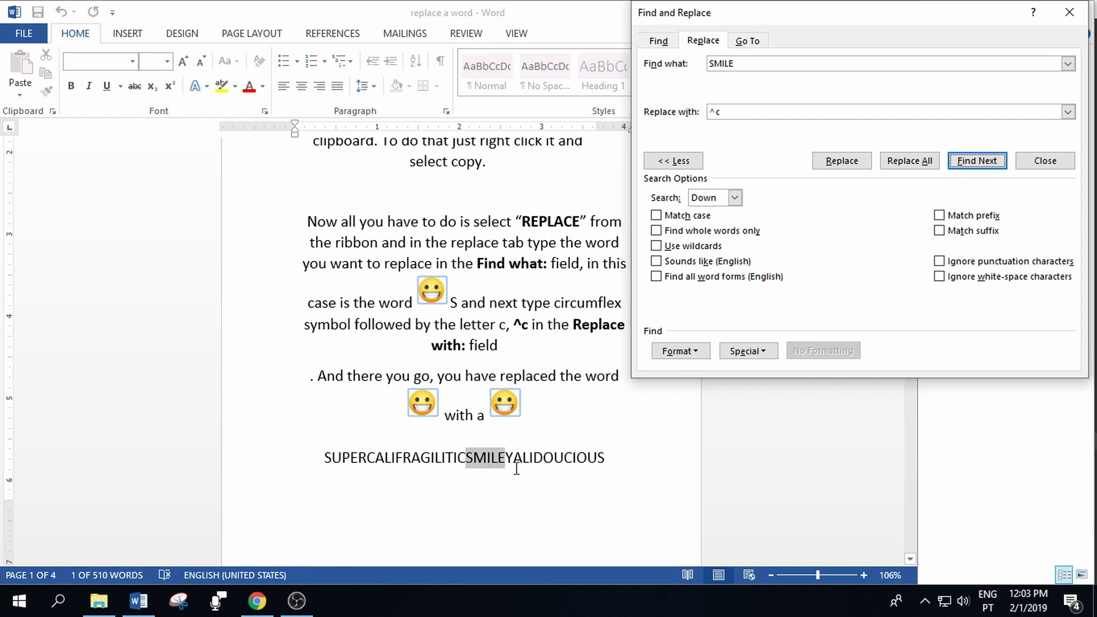
Replace All SMILE matches with the picture and dismiss the 17-replacements message
click(910, 164)
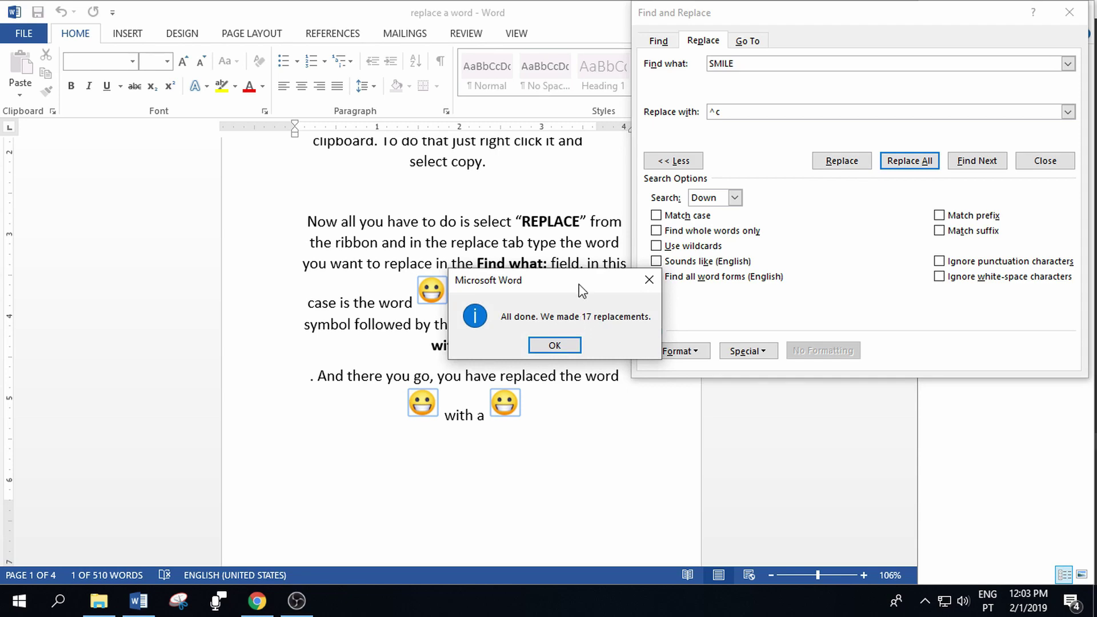
click(554, 345)
scroll(518, 377, down, 1)
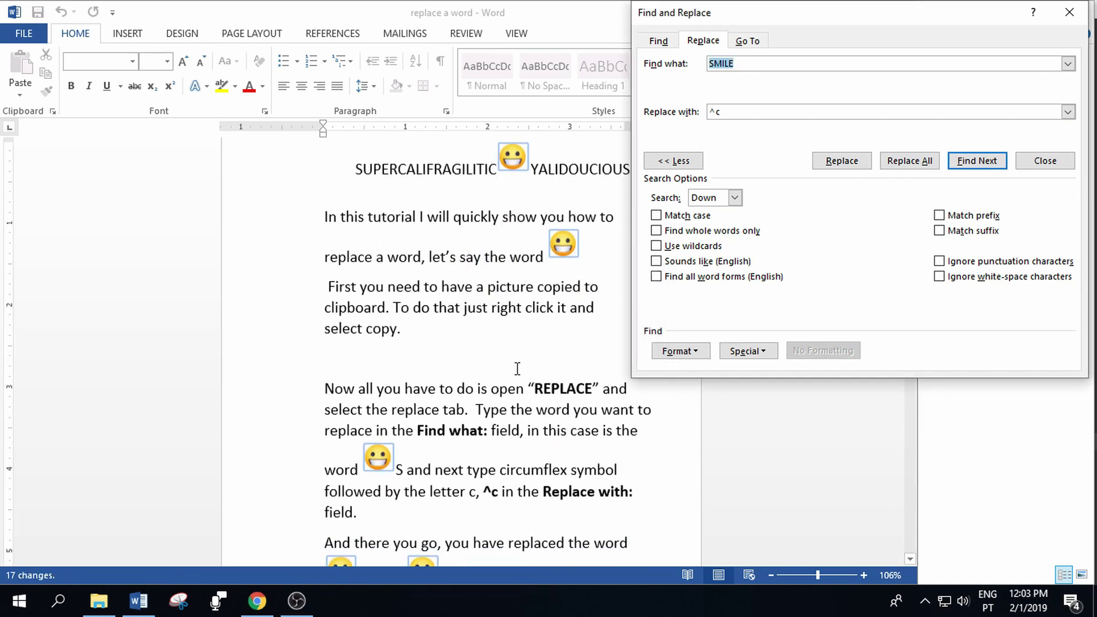
scroll(517, 369, down, 3)
scroll(517, 369, down, 3)
scroll(517, 369, down, 3)
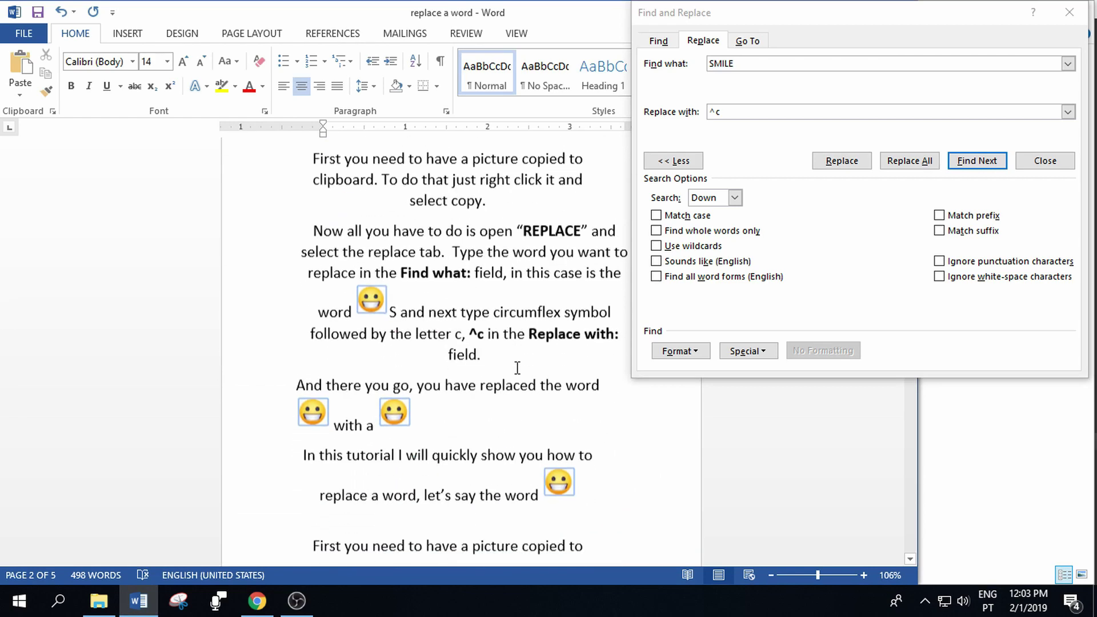
scroll(515, 367, down, 3)
scroll(515, 367, down, 3)
scroll(514, 368, down, 3)
scroll(515, 367, down, 3)
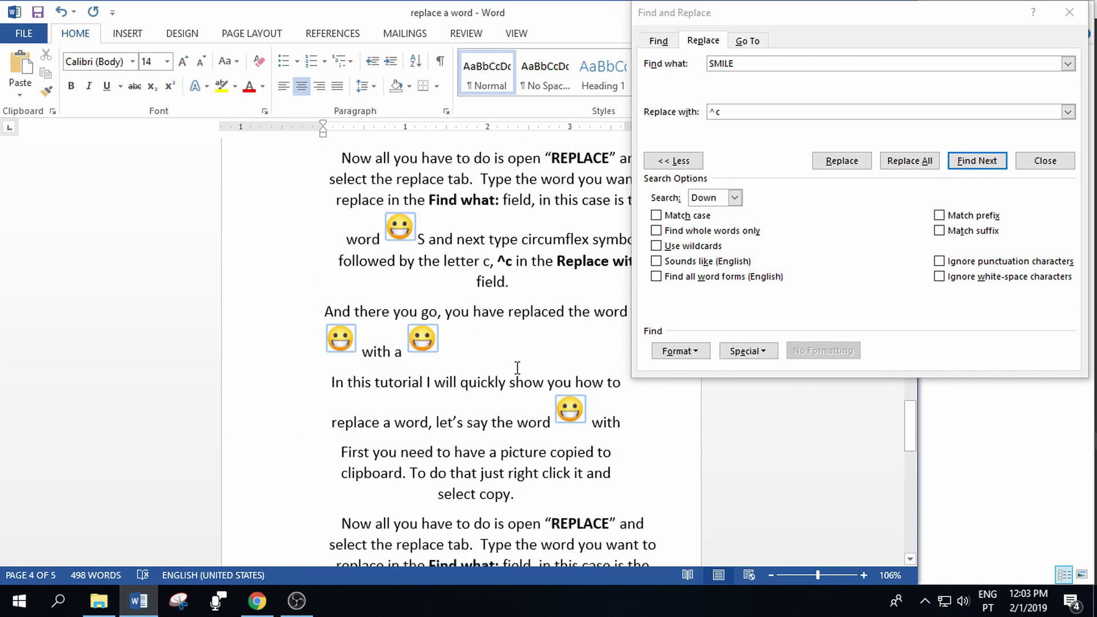
scroll(516, 367, down, 3)
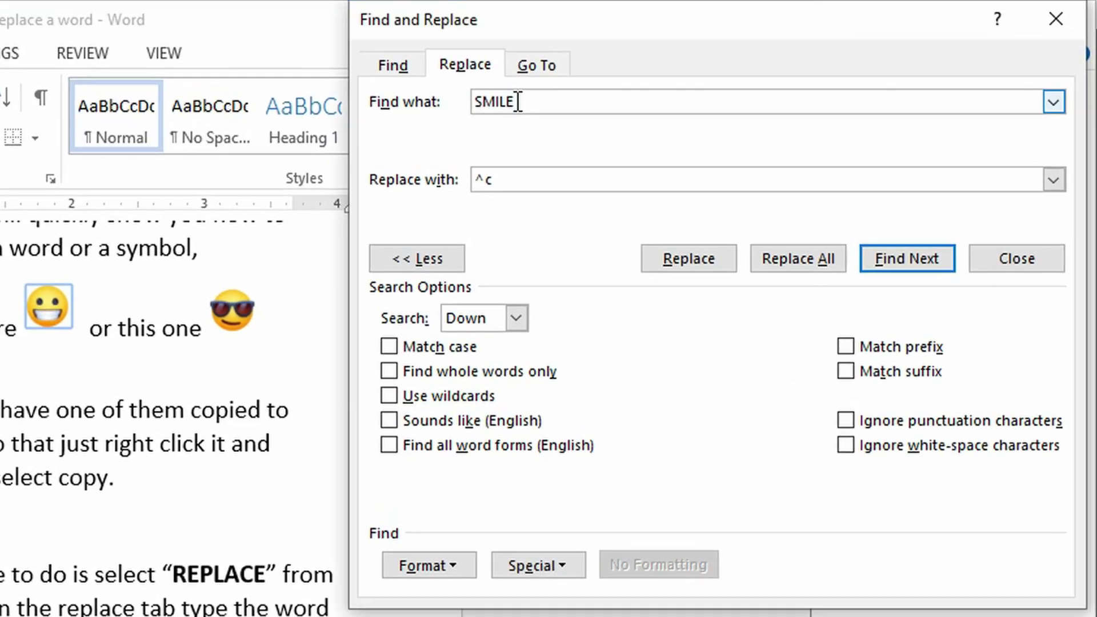
Turn on Find whole words only and Match case for the SMILE search
double_click(518, 101)
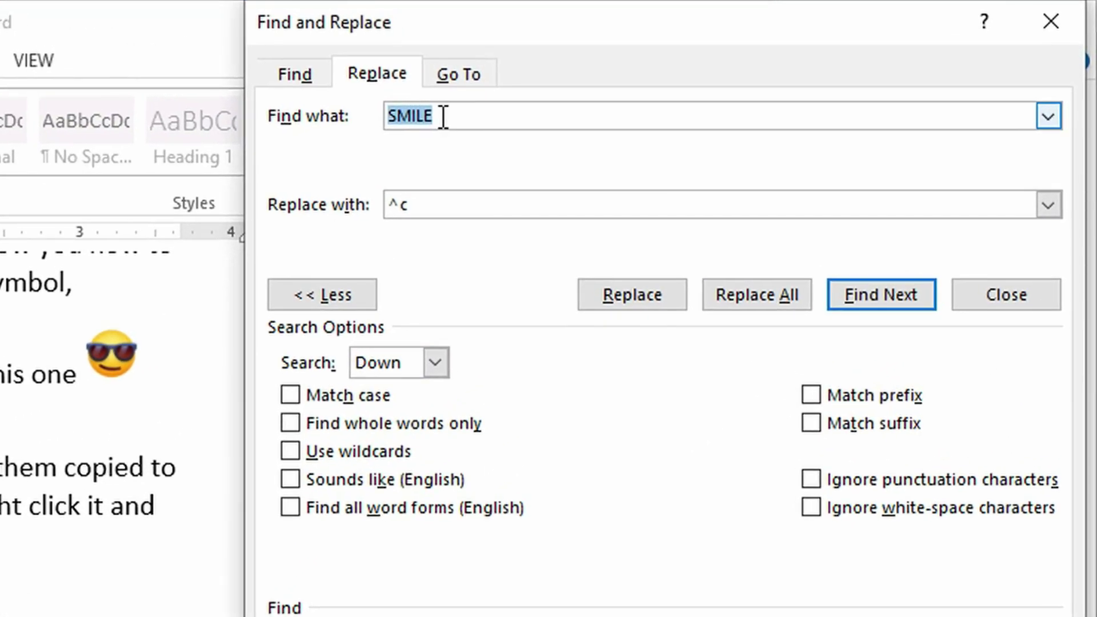
click(292, 425)
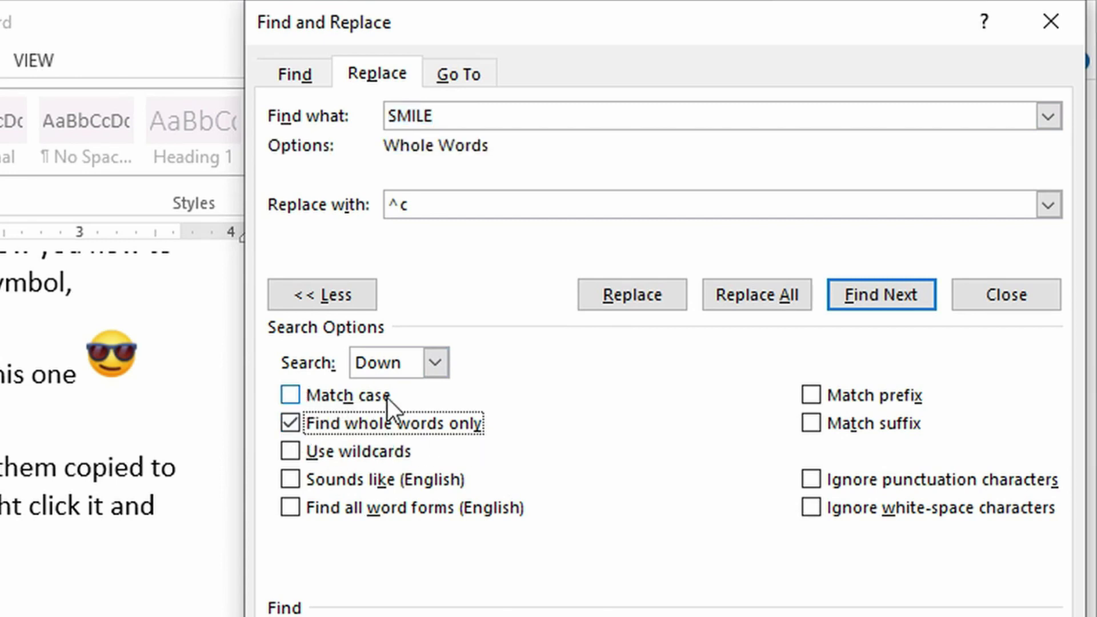
click(291, 395)
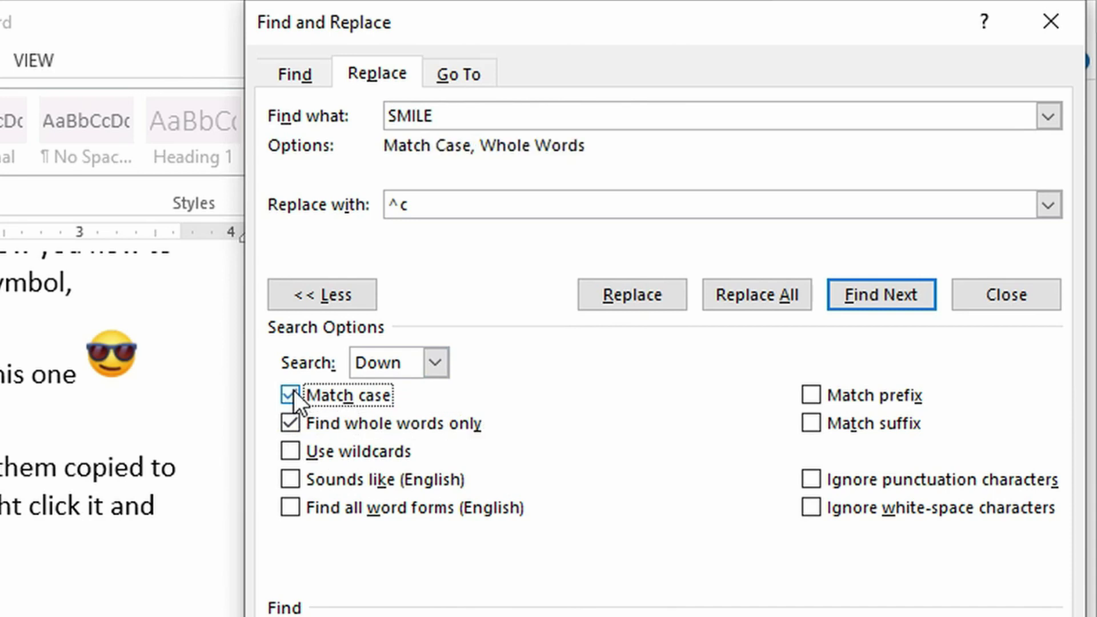
click(434, 115)
drag(435, 115, 390, 114)
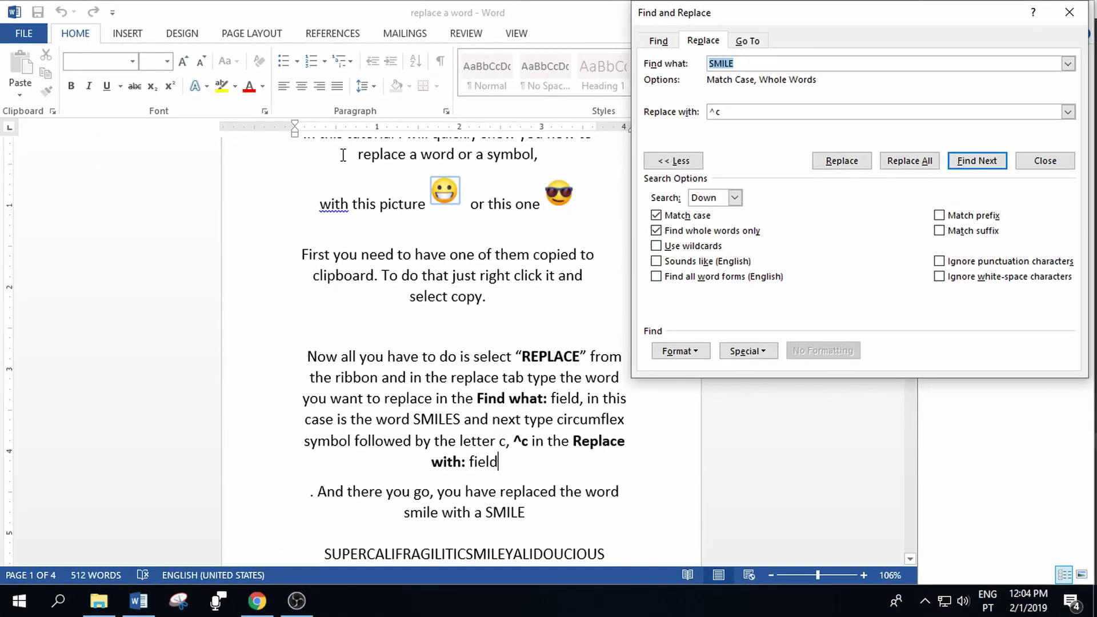
Find the first whole-word SMILE and replace matches one at a time with the smiley
click(970, 163)
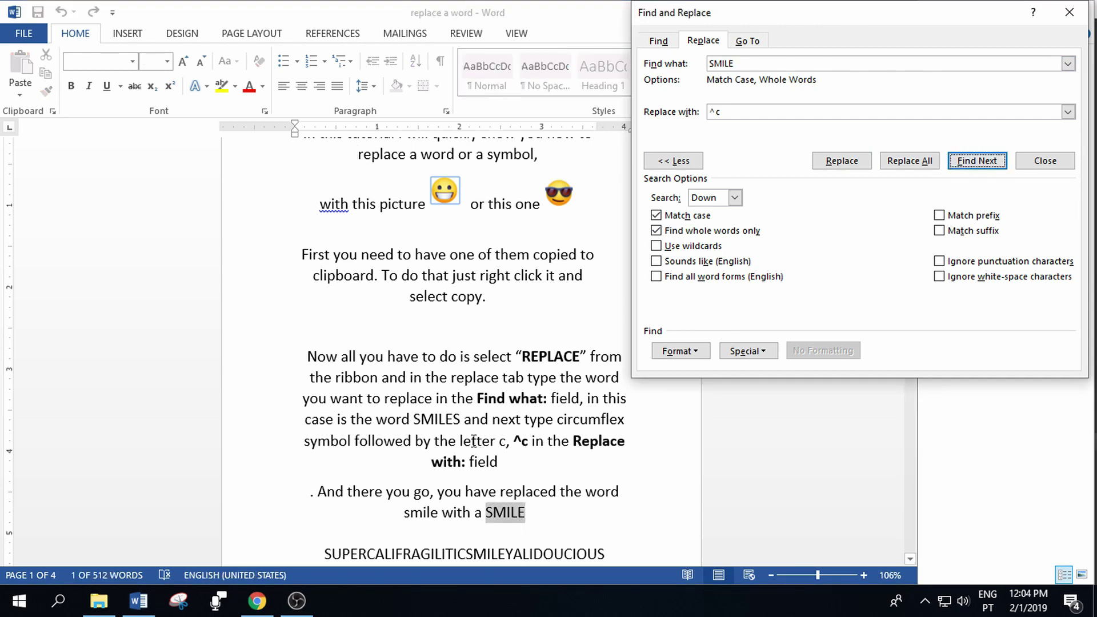
click(440, 521)
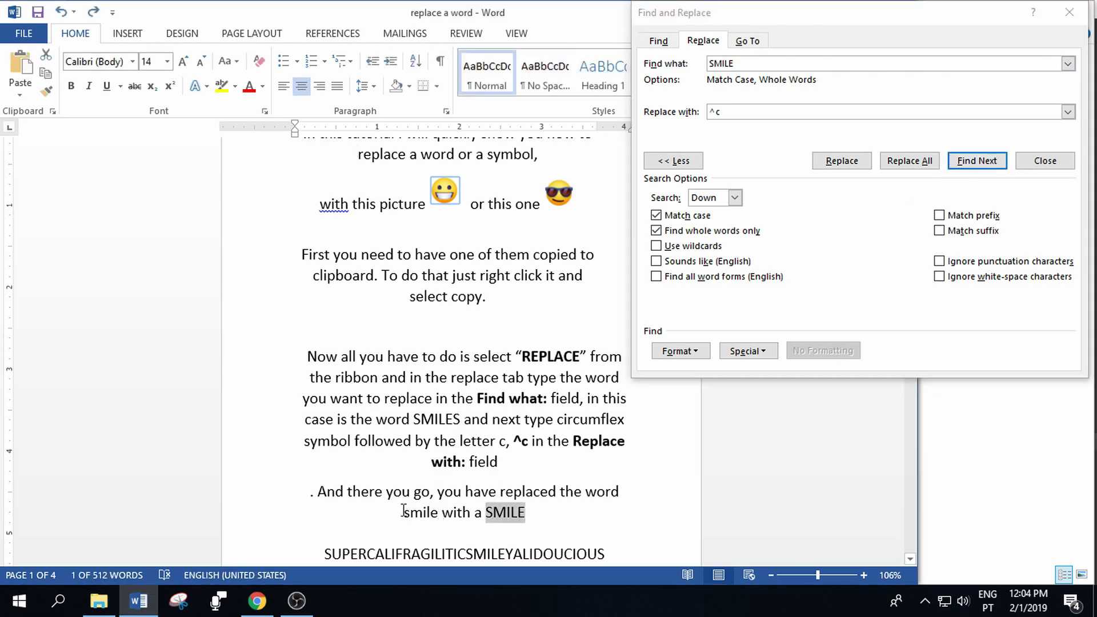
click(852, 161)
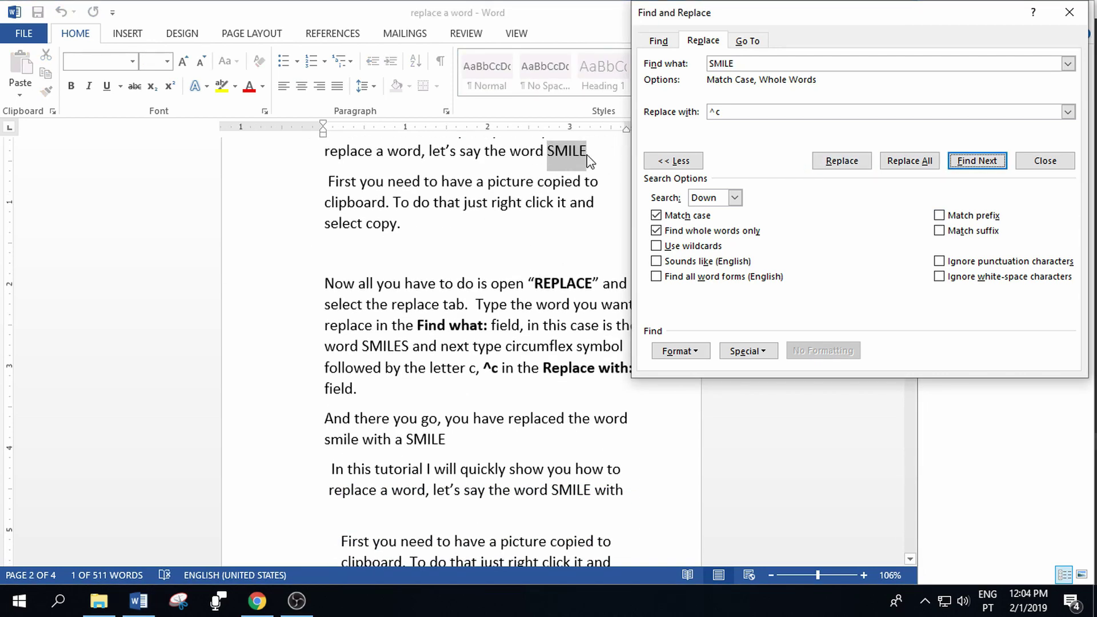
click(841, 162)
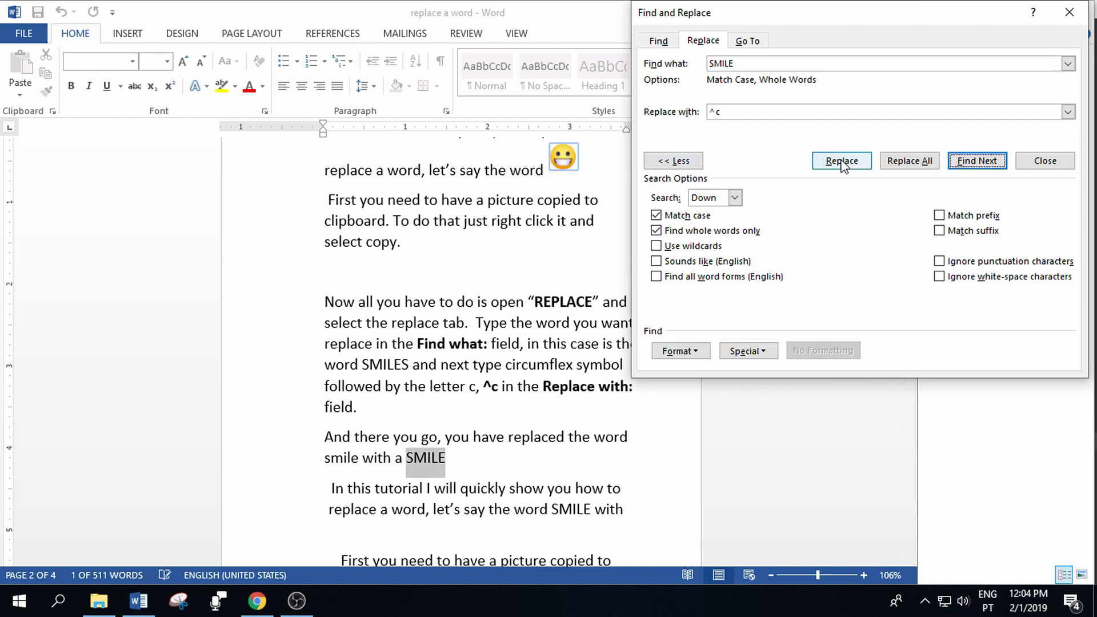
Replace All remaining whole-word SMILE matches and dismiss the 7-replacements message
click(909, 160)
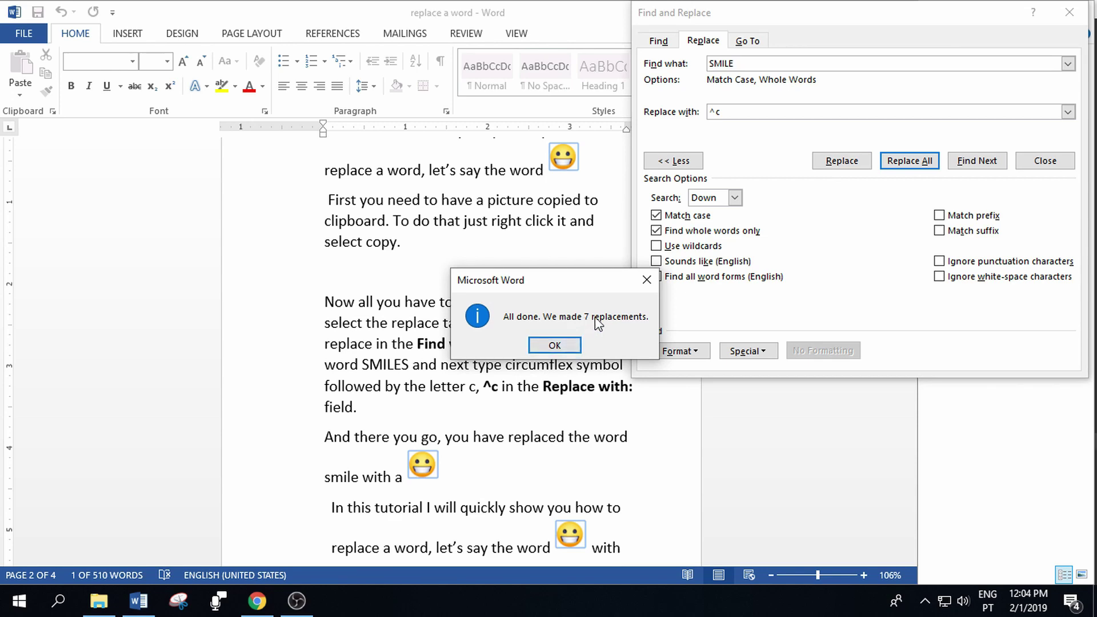
click(554, 346)
scroll(553, 346, up, 3)
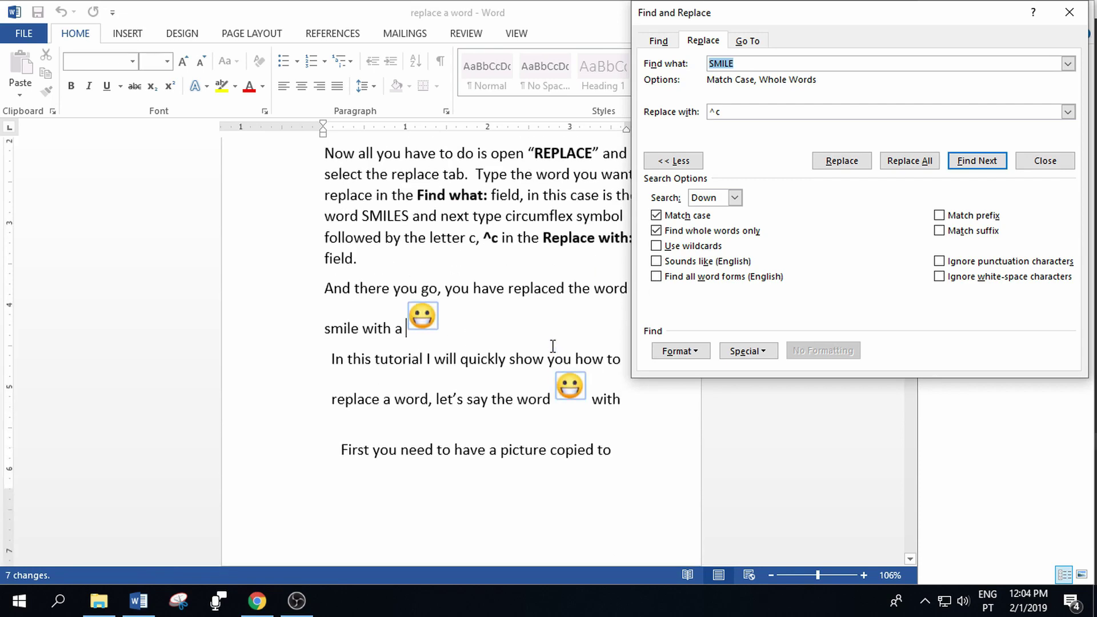
scroll(553, 347, up, 3)
scroll(553, 346, up, 3)
scroll(553, 347, up, 3)
scroll(553, 346, up, 4)
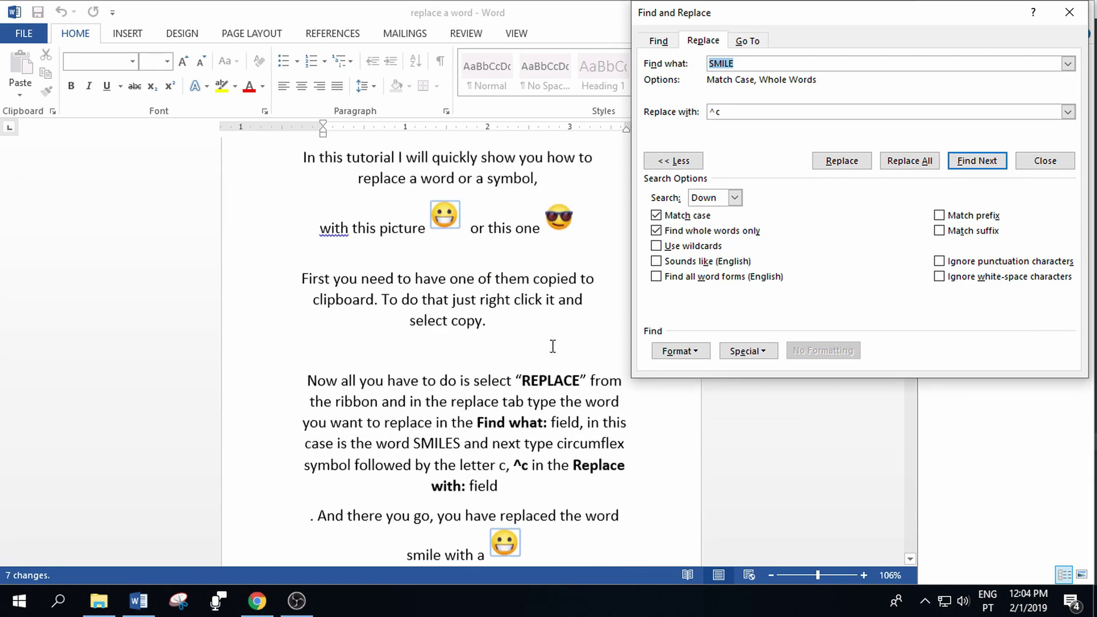
scroll(553, 346, up, 2)
scroll(553, 347, down, 1)
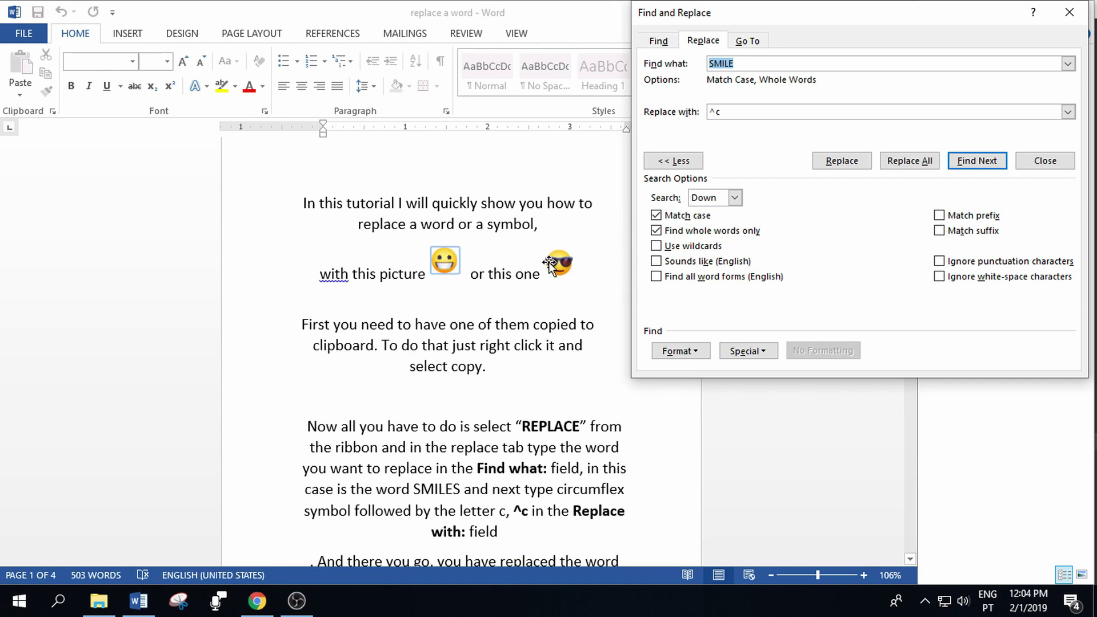
Select SMILE in Find what and turn off whole-word matching with Alt+Y
click(455, 301)
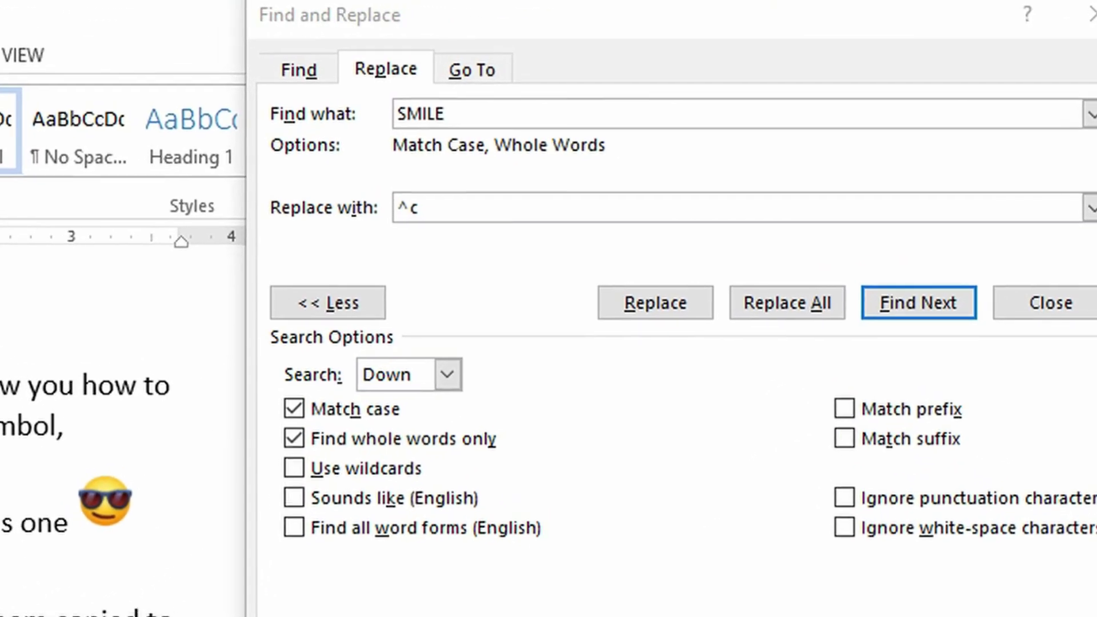
double_click(347, 133)
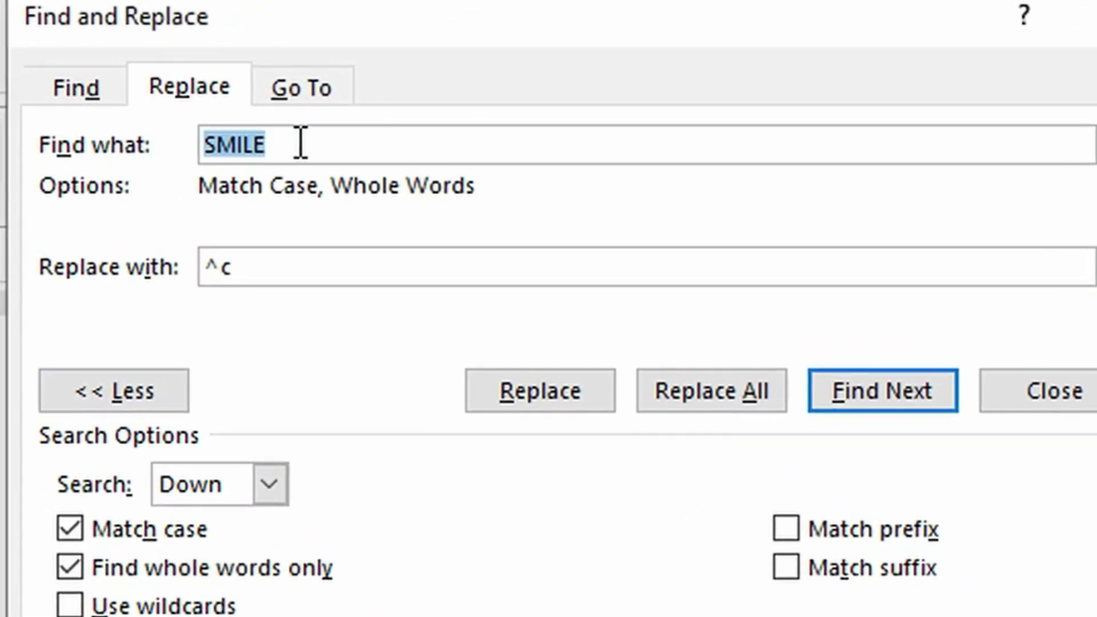
key(alt+y)
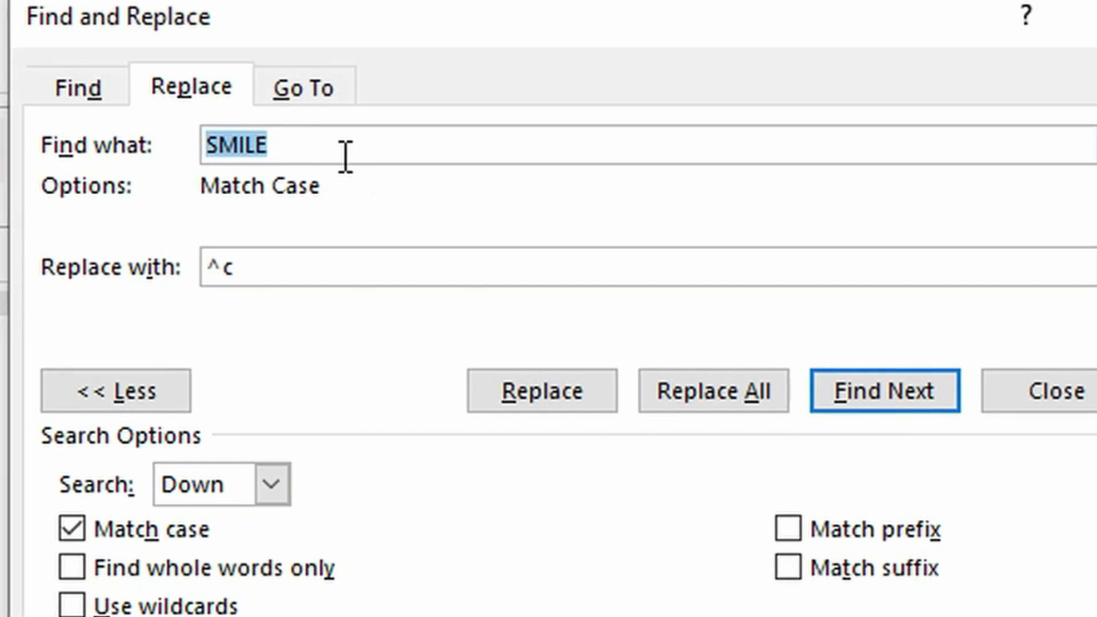
text(^)
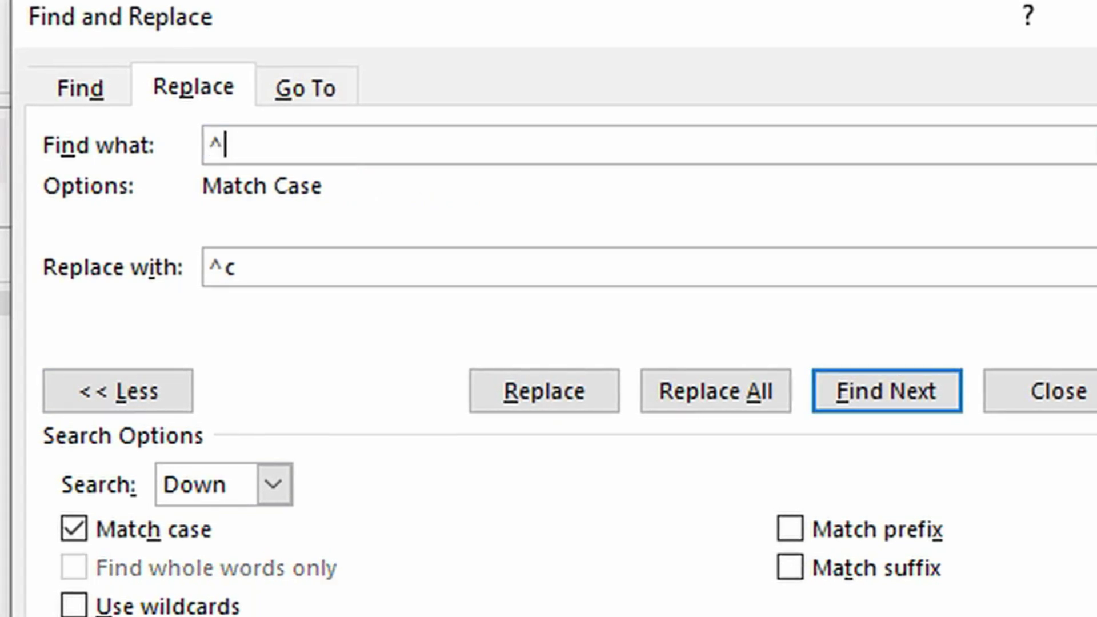
text(g)
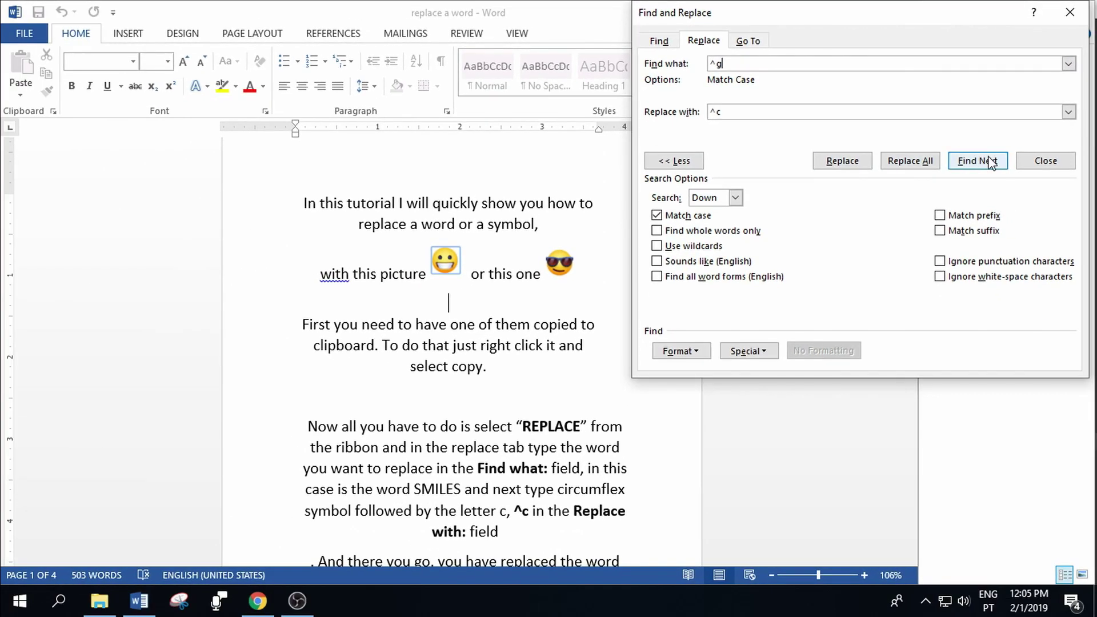
Find the next graphic, then copy the sunglasses picture to the clipboard
click(989, 163)
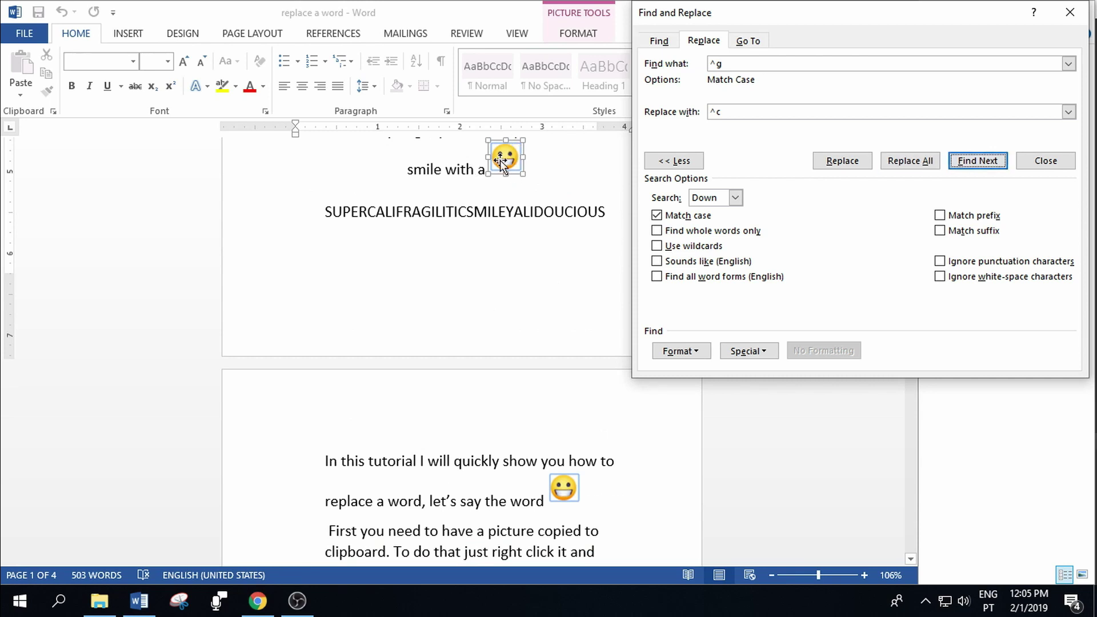
scroll(517, 203, up, 3)
scroll(531, 232, up, 5)
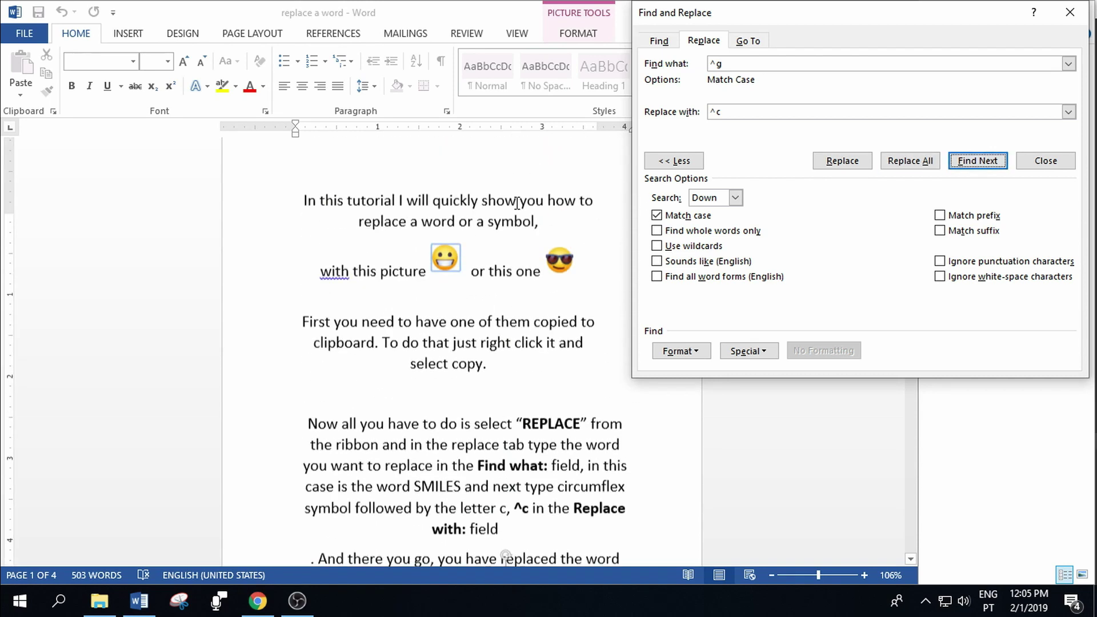
click(558, 282)
right_click(558, 282)
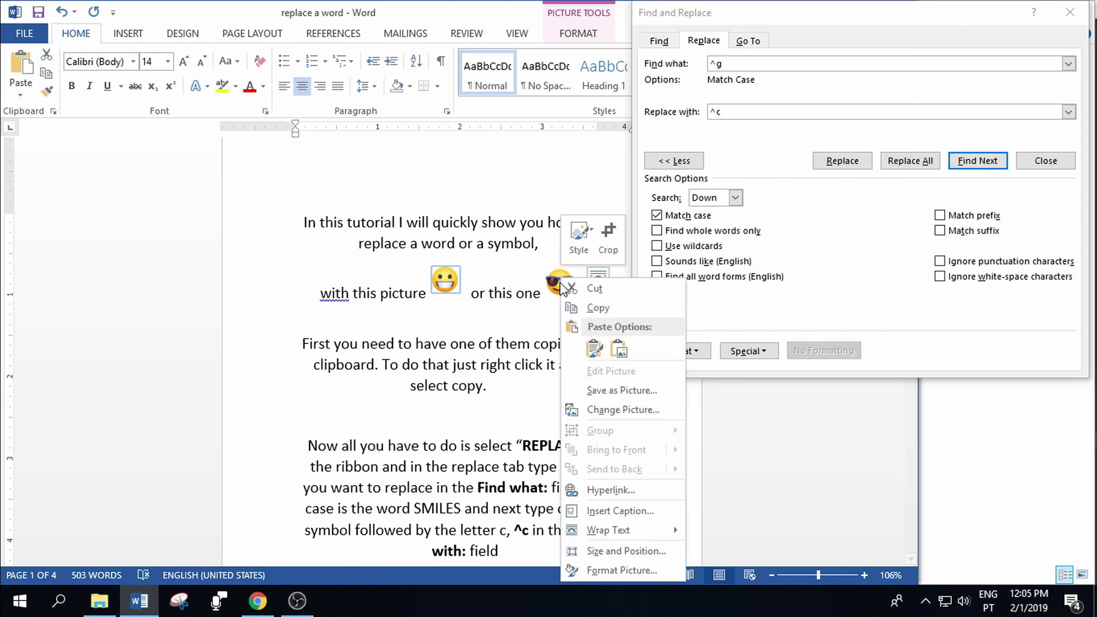
click(597, 308)
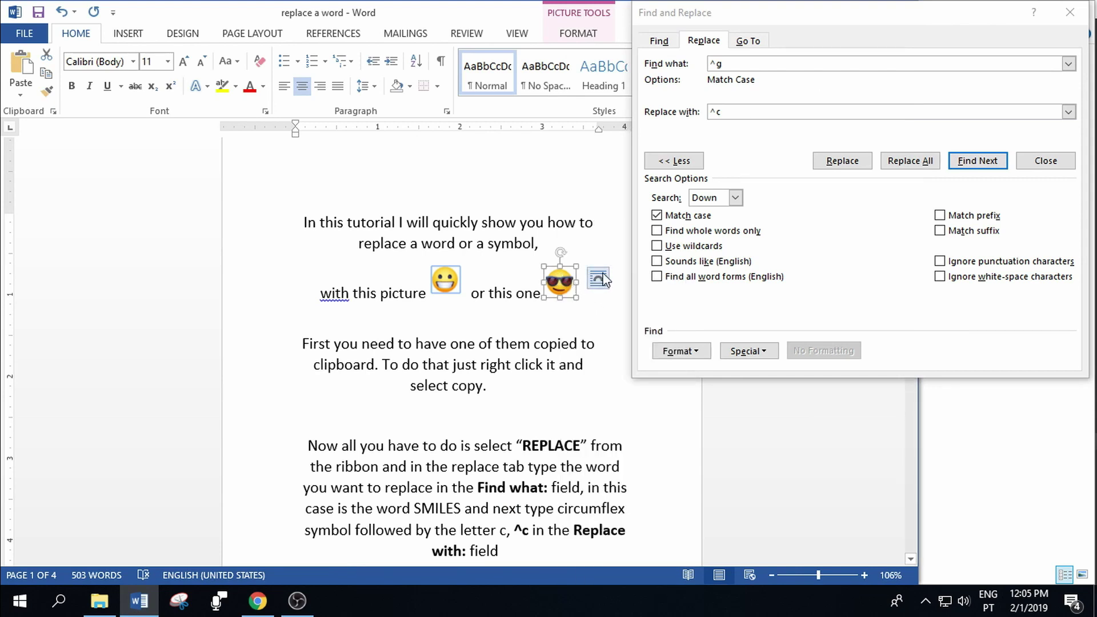
scroll(576, 272, down, 2)
scroll(576, 273, down, 3)
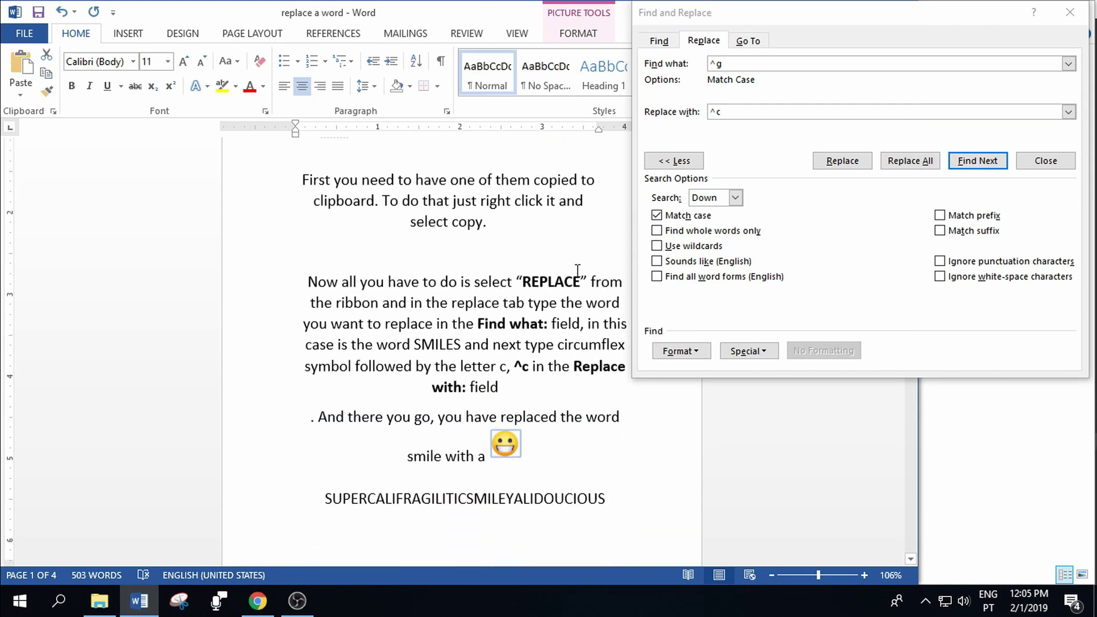
click(305, 180)
scroll(986, 201, up, 3)
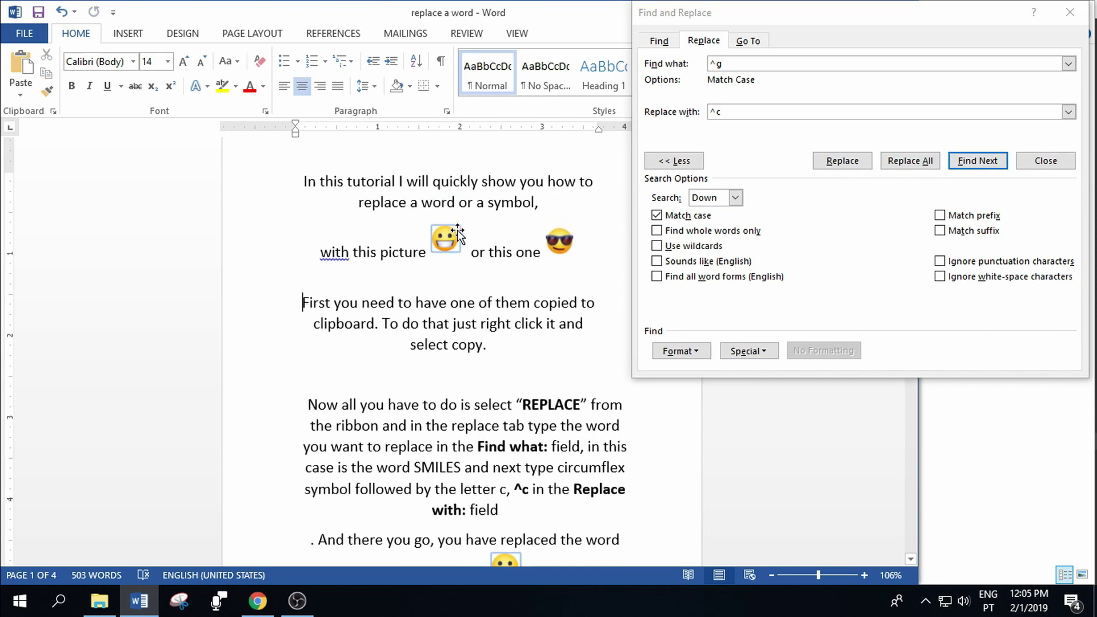
Find the next picture and replace found smileys with the sunglasses picture
click(982, 165)
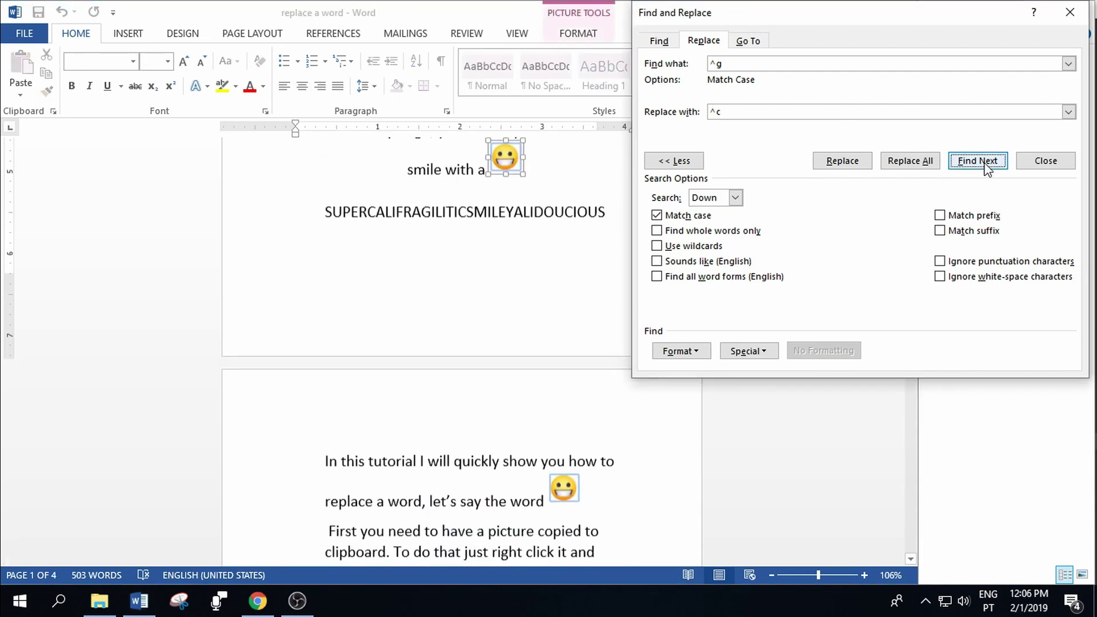
click(841, 161)
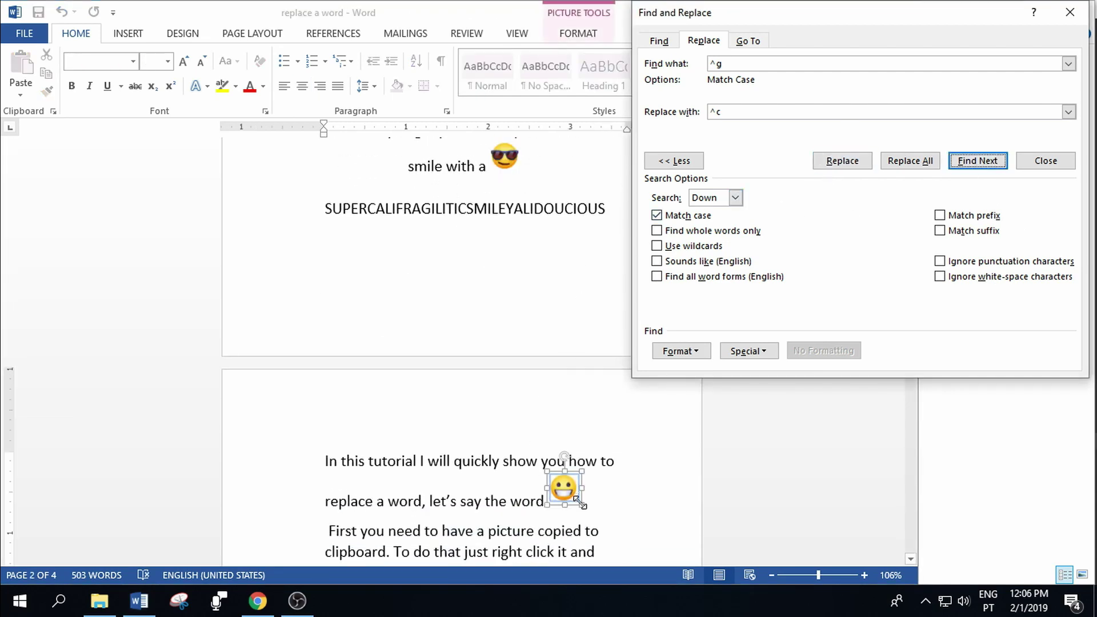
click(843, 161)
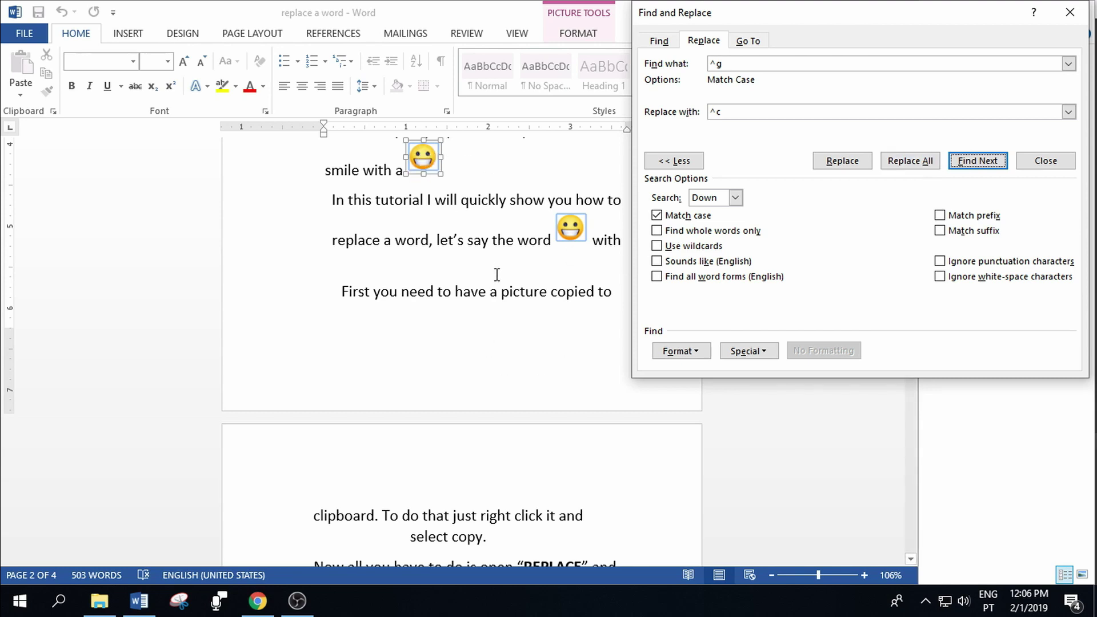
Replace all 11 graphics with the sunglasses picture, dismiss the notice, and select the first line
click(908, 163)
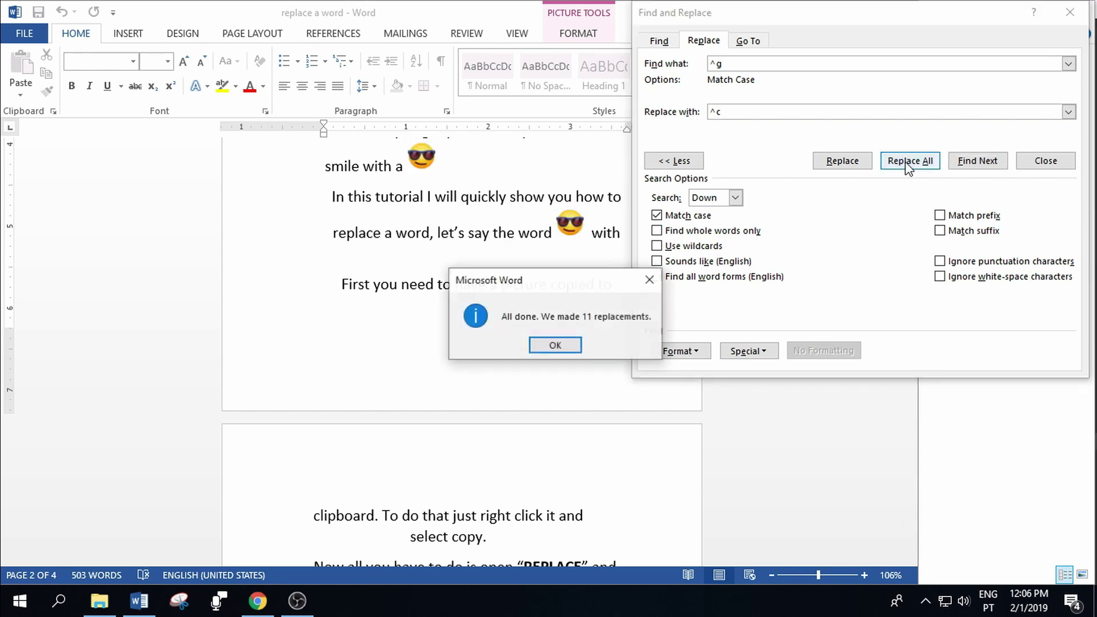
click(562, 345)
click(510, 359)
scroll(511, 358, down, 5)
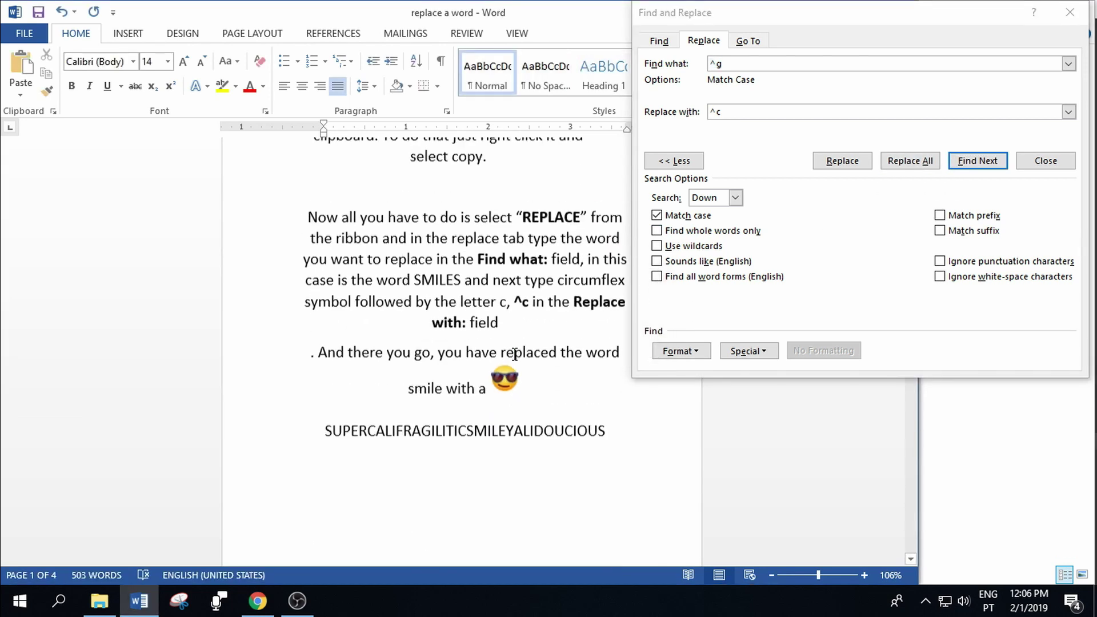
scroll(501, 325, up, 3)
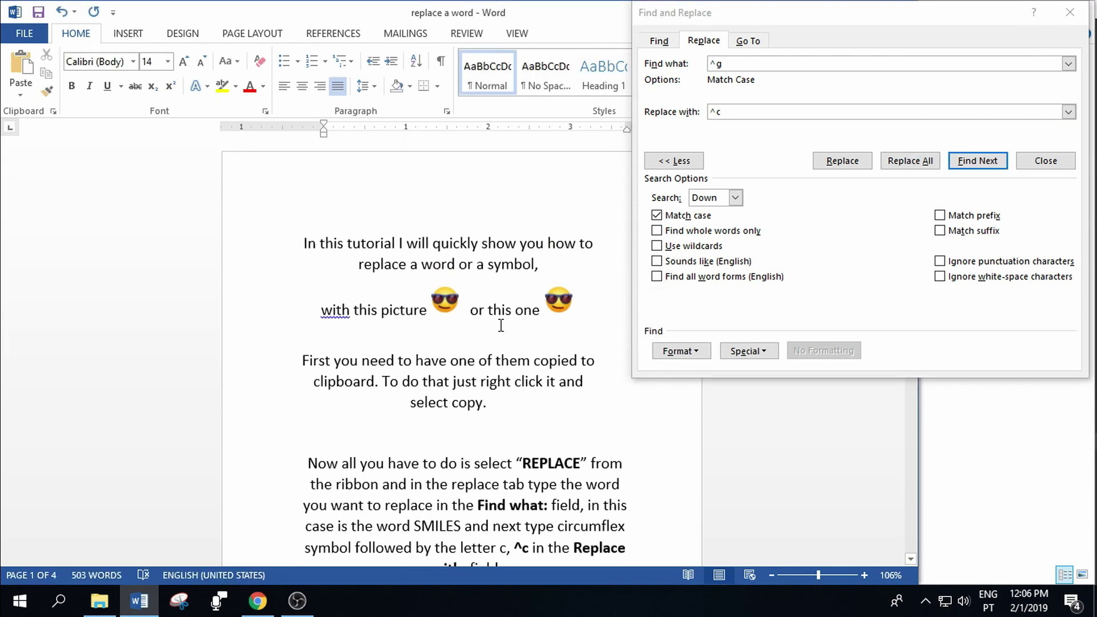
click(981, 161)
drag(302, 243, 594, 245)
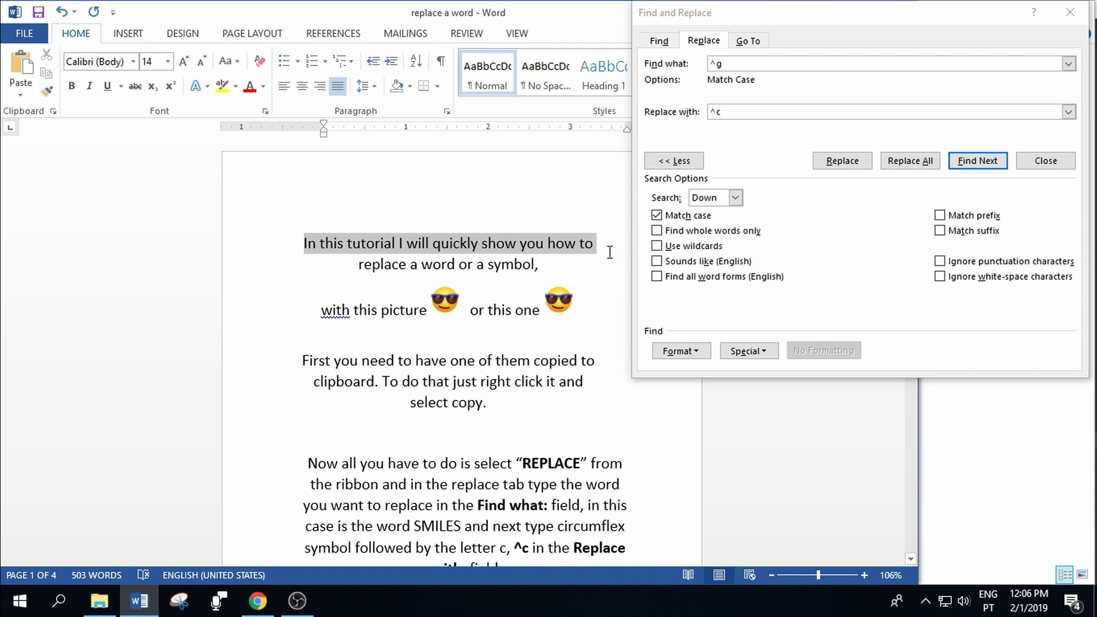